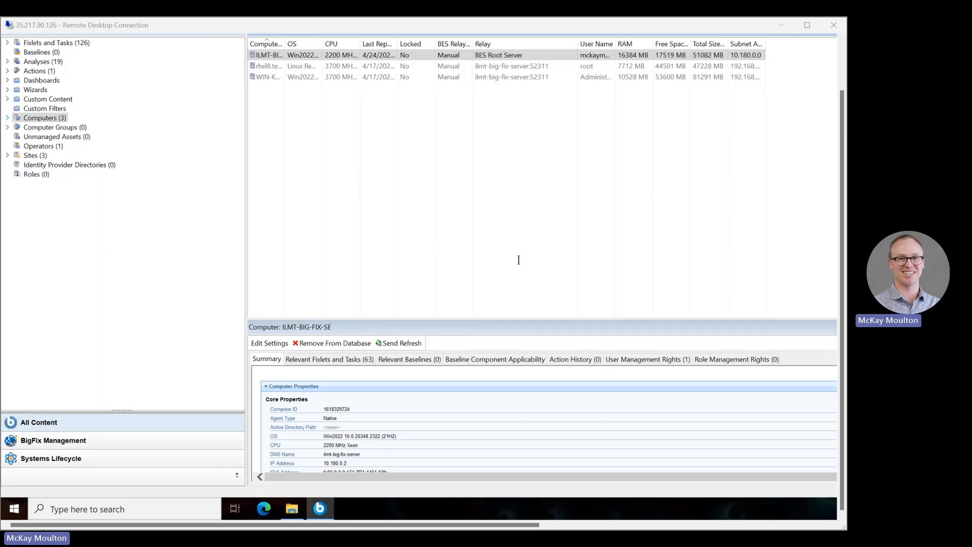
pyautogui.click(689, 205)
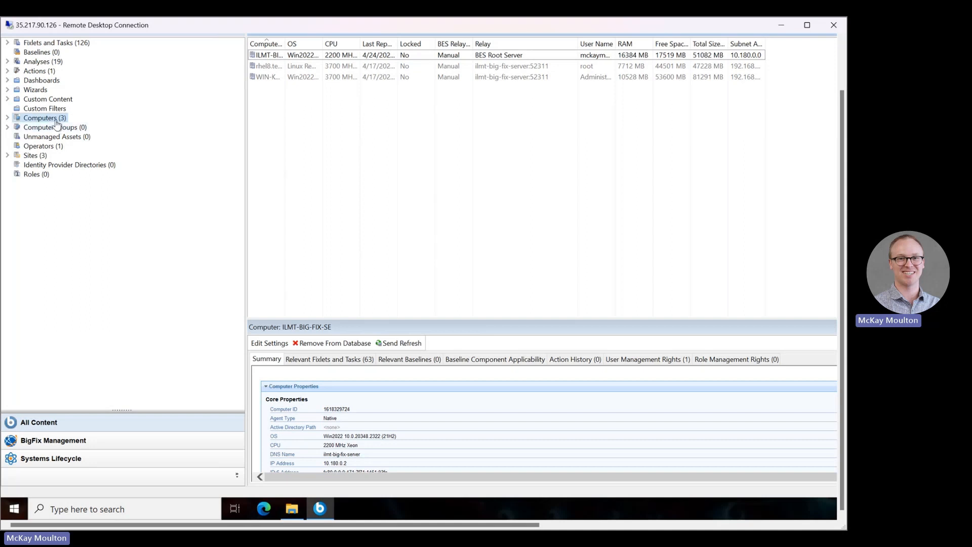
pyautogui.click(31, 120)
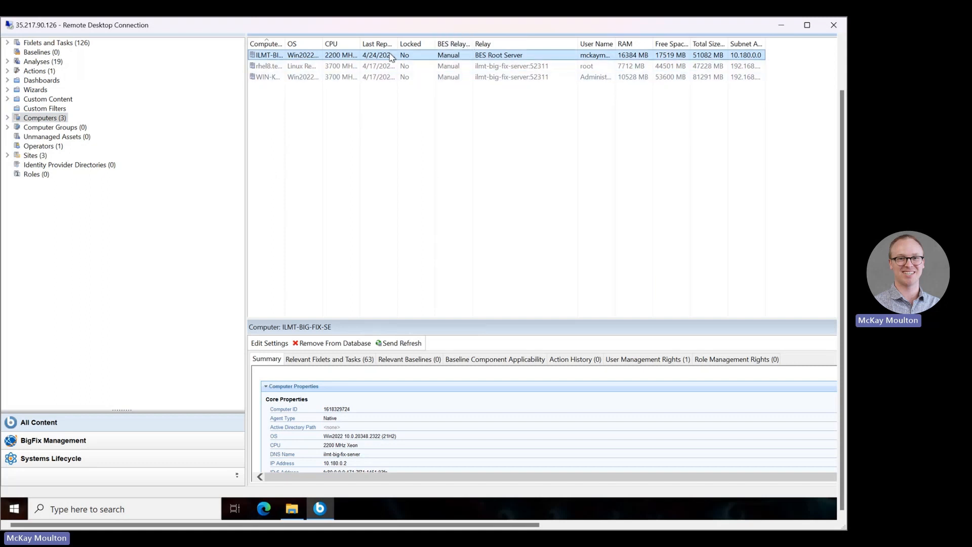
# Step: List all Fixlets and Tasks and search them for "license metric"
pyautogui.click(31, 44)
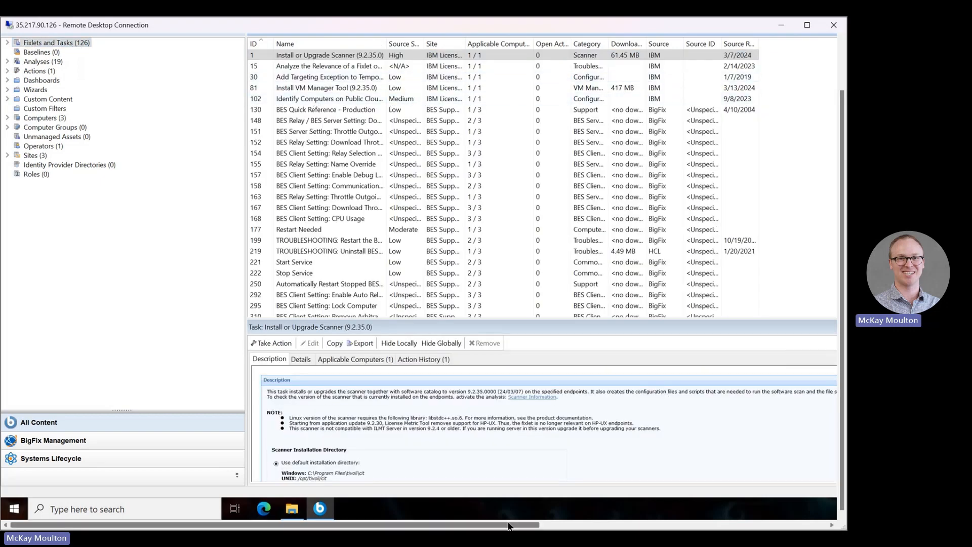
pyautogui.moveTo(509, 526); pyautogui.dragTo(797, 524)
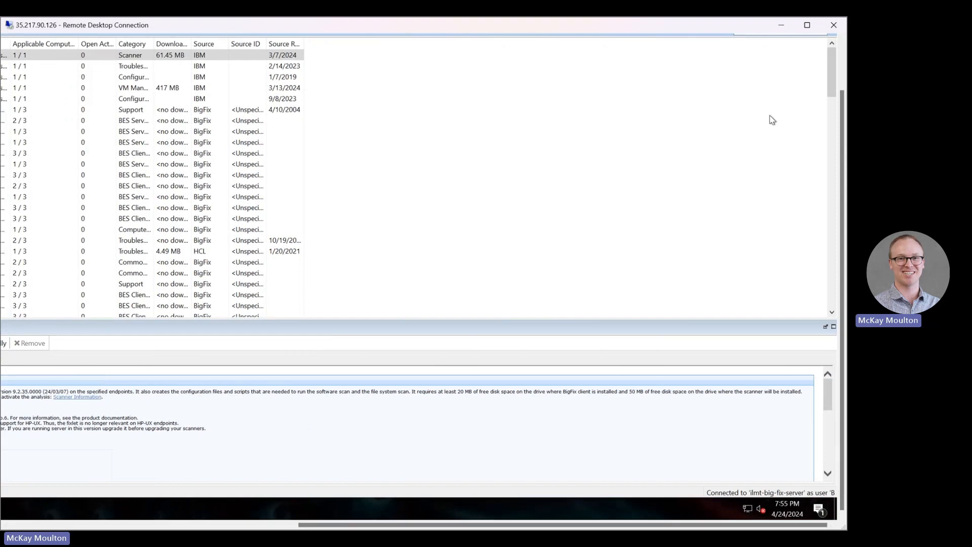
pyautogui.moveTo(843, 136); pyautogui.dragTo(843, 94)
pyautogui.click(782, 72)
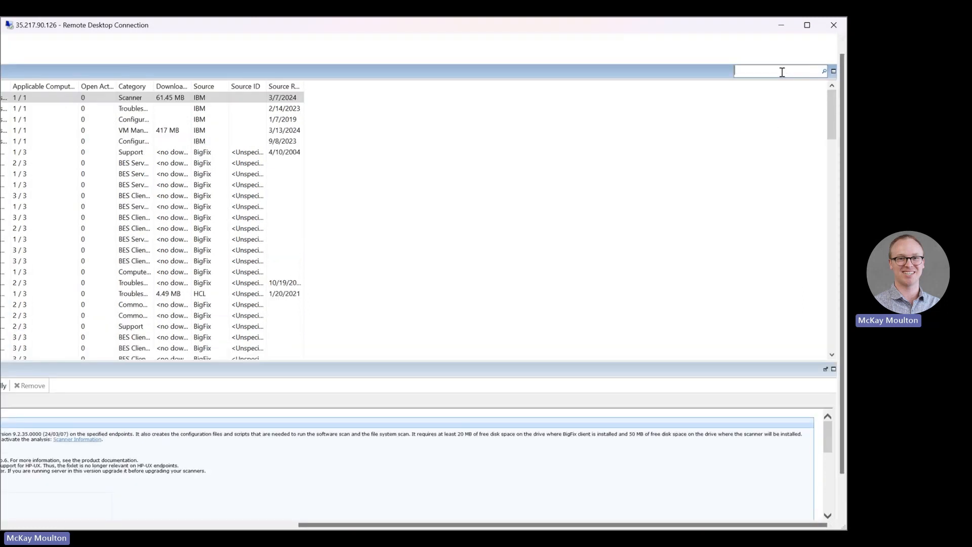
pyautogui.write('license metric')
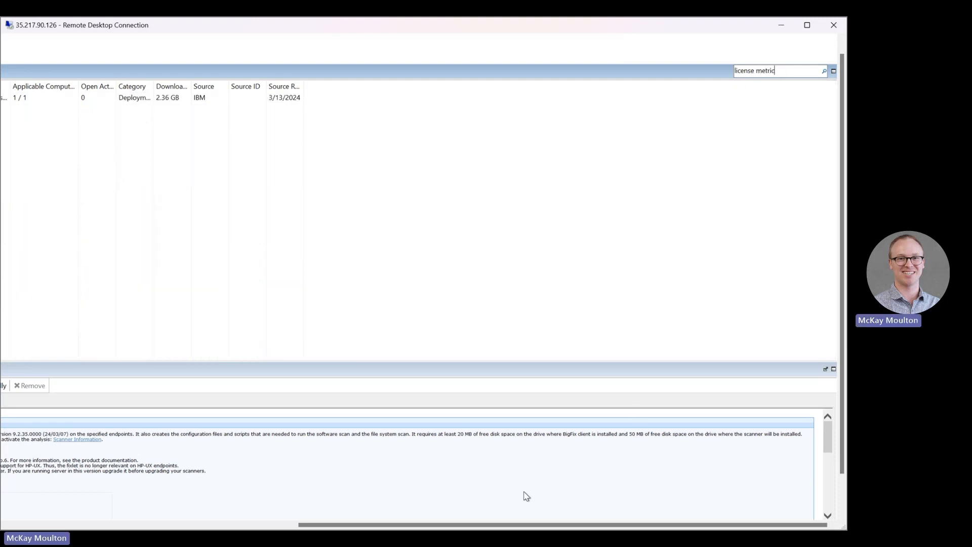
# Step: Take action on the Download IBM License Metric Tool (9.2.35.0) task, targeting the ILMT-BIG-FIX server and keeping the default execution and user settings
pyautogui.moveTo(550, 524); pyautogui.dragTo(304, 512)
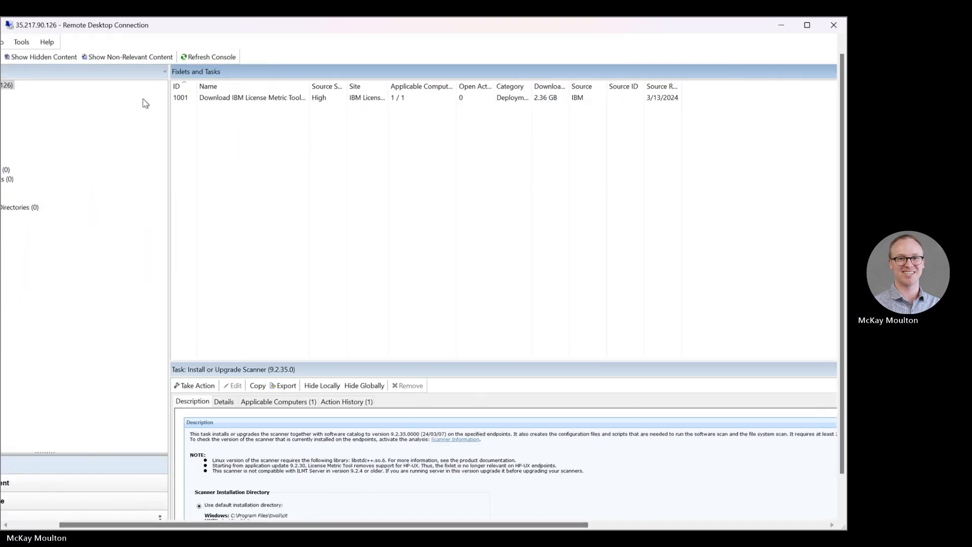
pyautogui.click(230, 98)
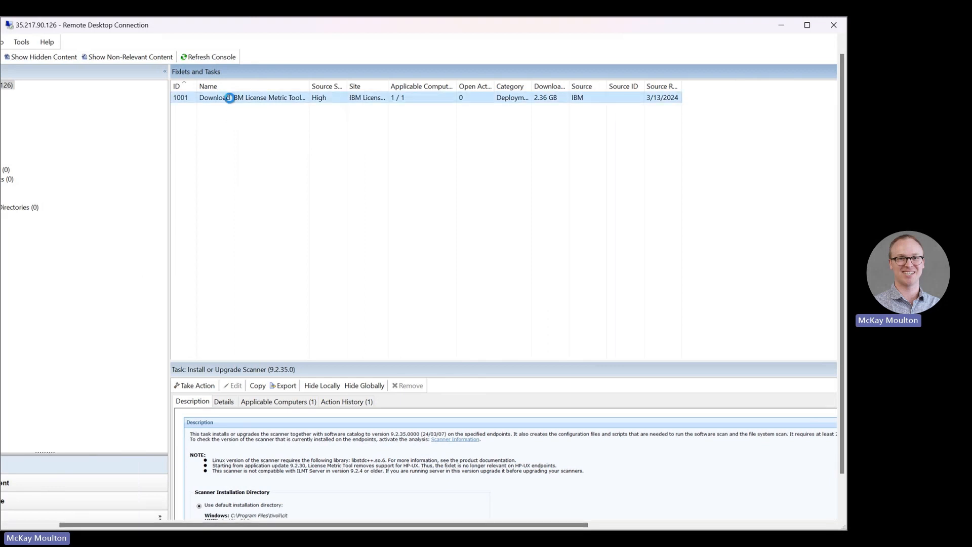
pyautogui.click(198, 386)
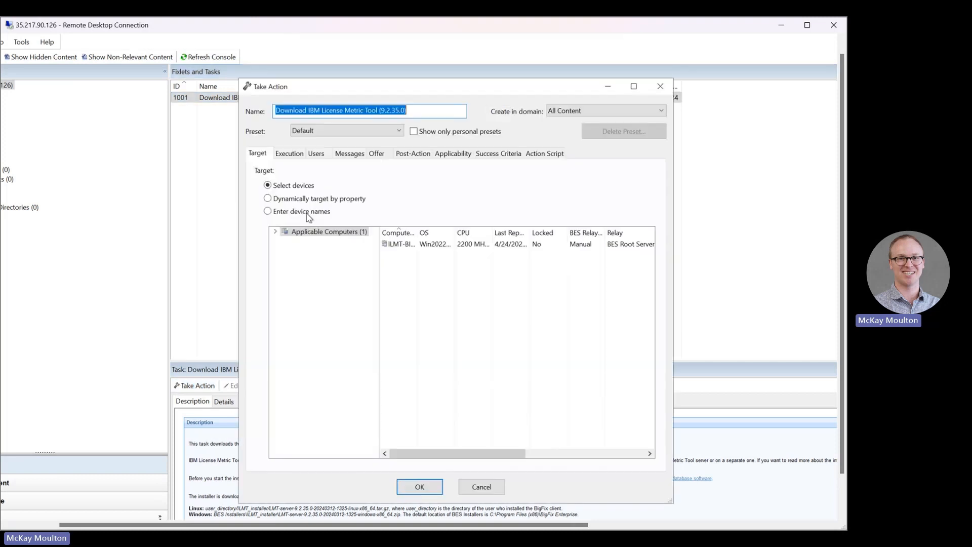
pyautogui.click(460, 247)
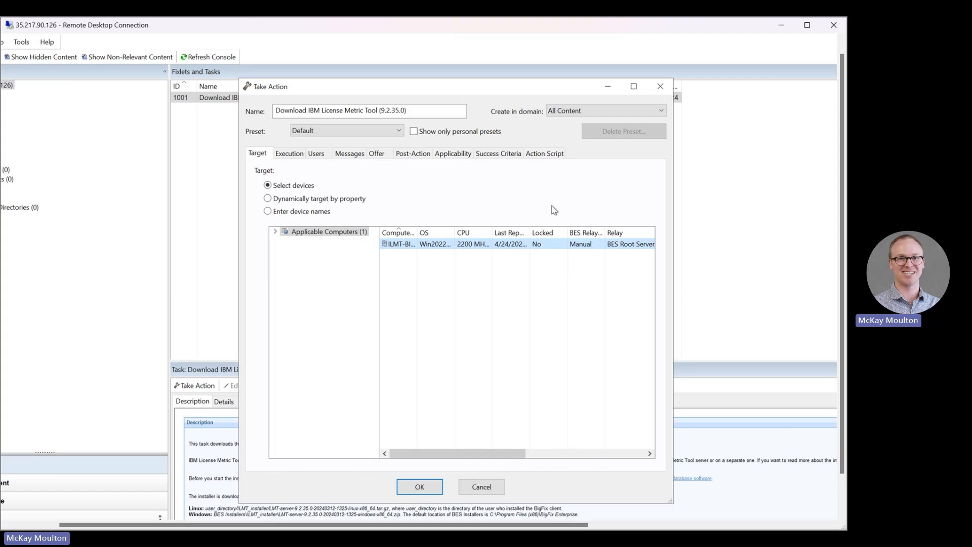
pyautogui.click(291, 155)
pyautogui.click(316, 156)
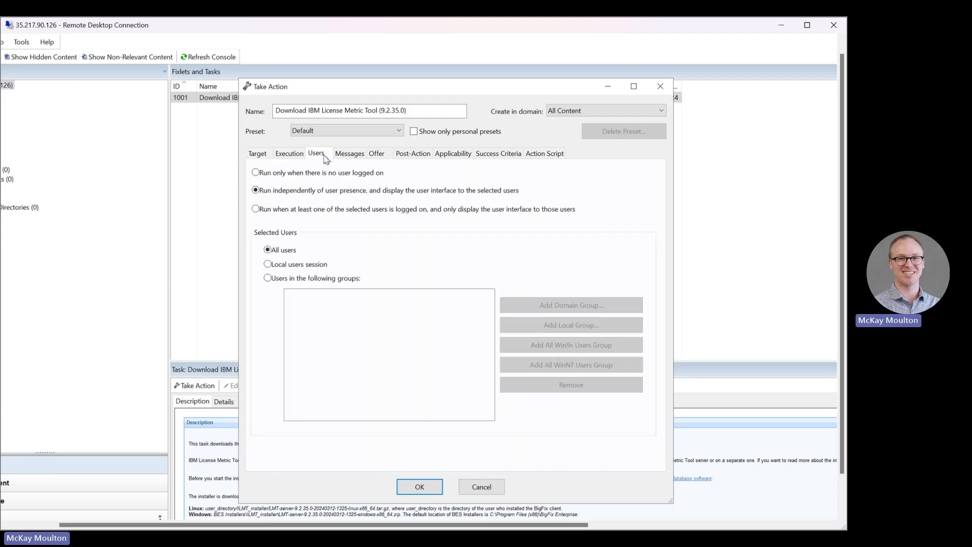
pyautogui.click(258, 155)
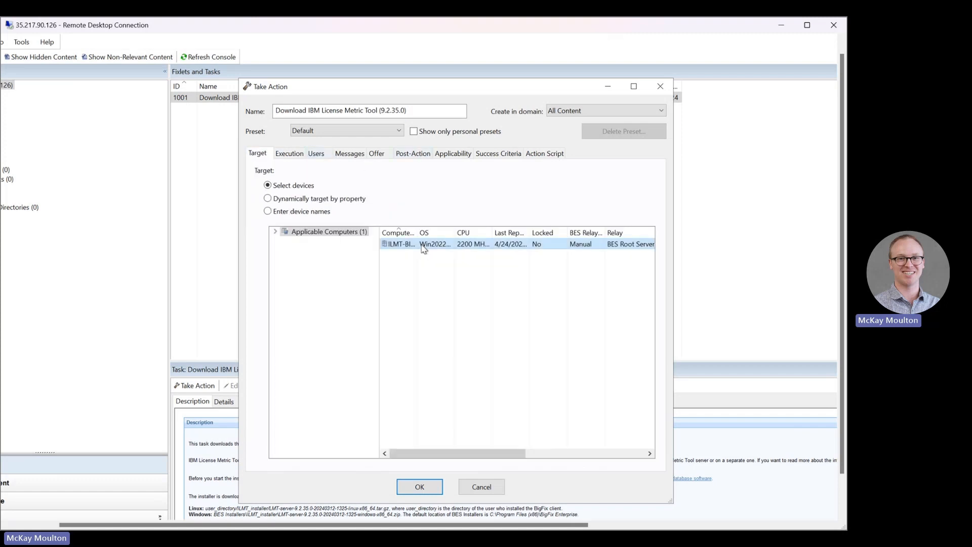
pyautogui.click(419, 486)
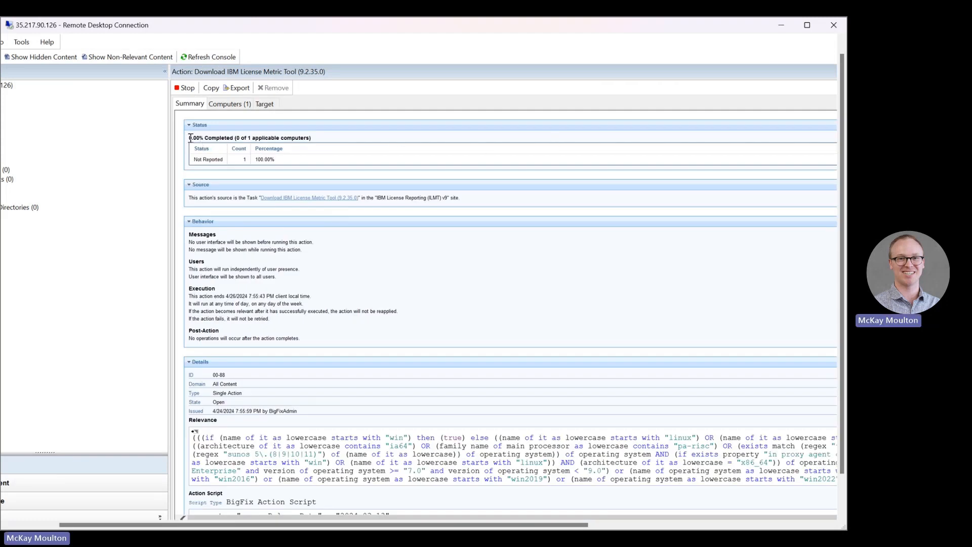
# Step: Review the download action's completion status and the status of its Windows and Linux installer files
pyautogui.moveTo(189, 137); pyautogui.dragTo(320, 143)
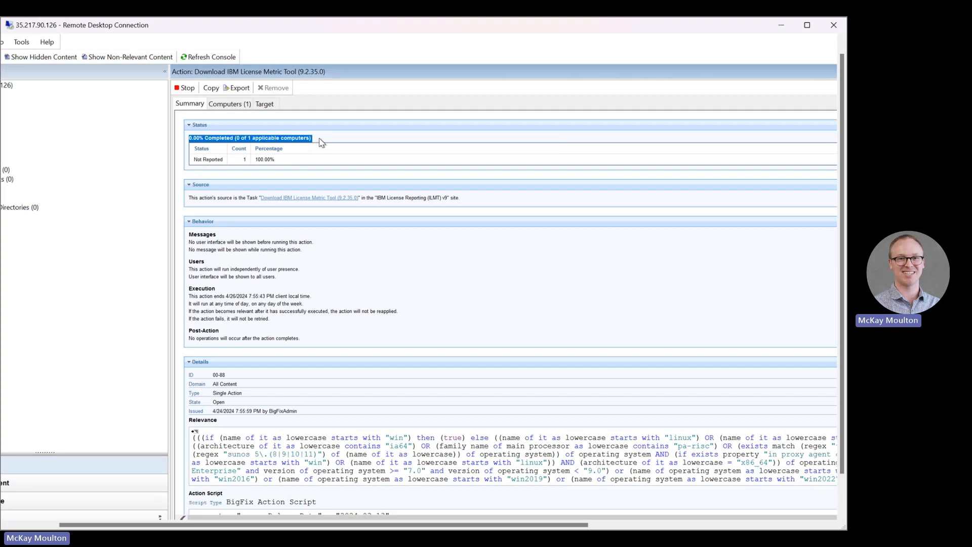
pyautogui.click(320, 142)
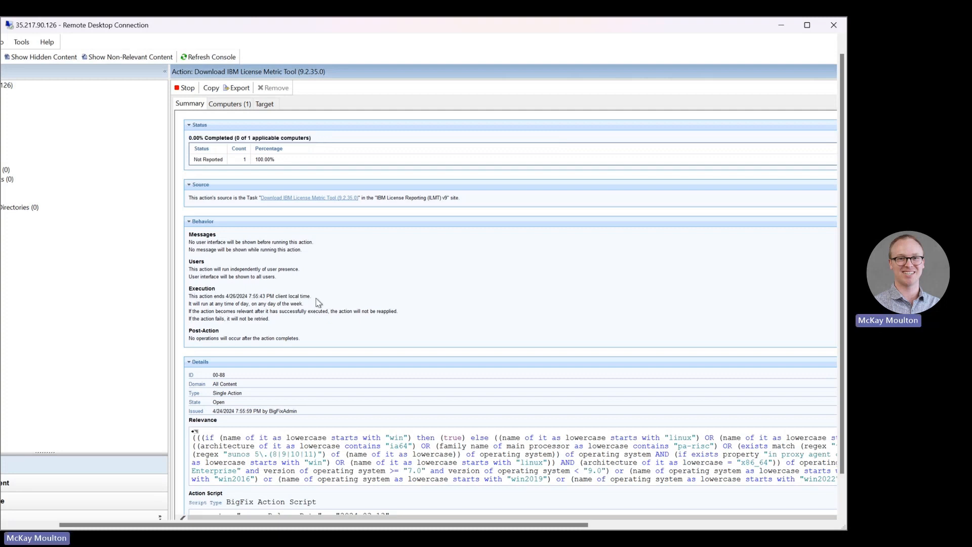
pyautogui.scroll(-3, 318, 302)
pyautogui.scroll(3, 318, 302)
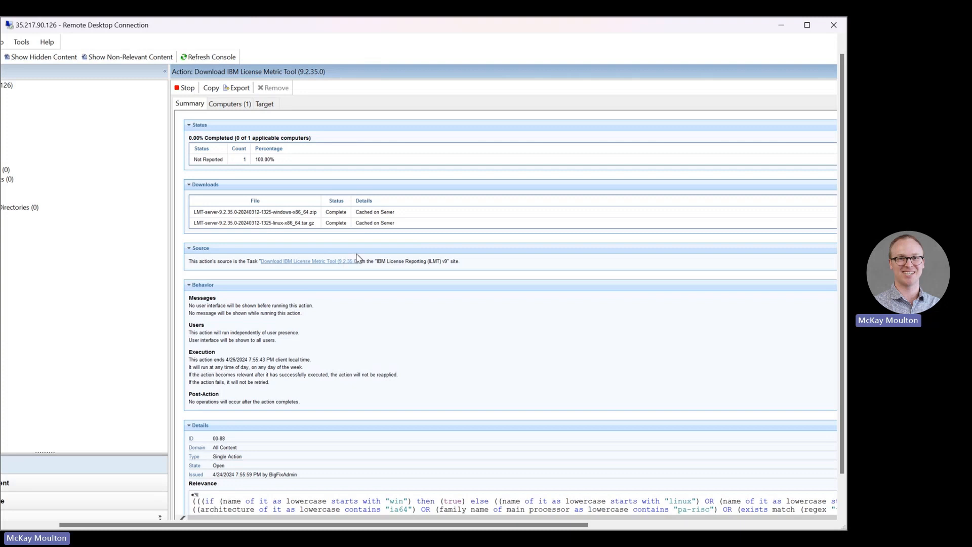
pyautogui.moveTo(326, 212); pyautogui.dragTo(408, 222)
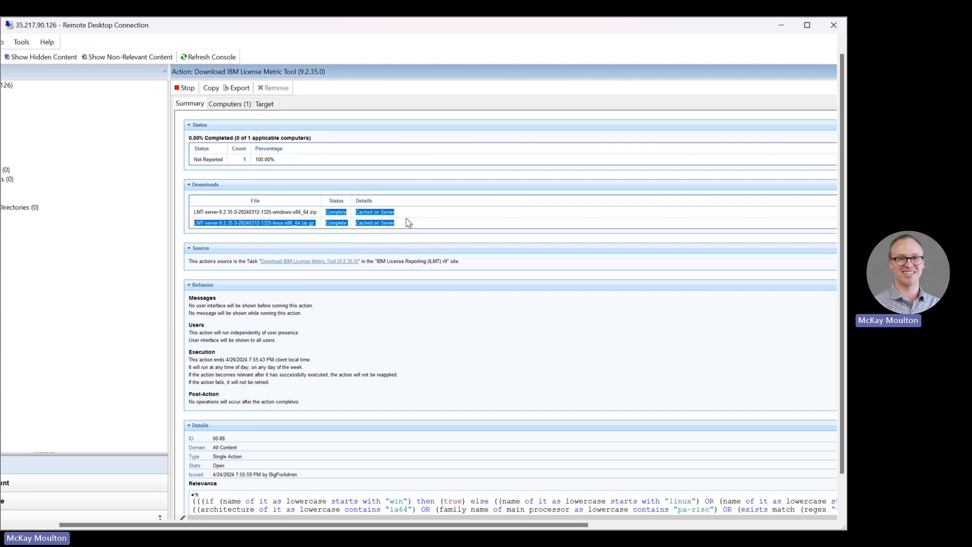
pyautogui.click(391, 209)
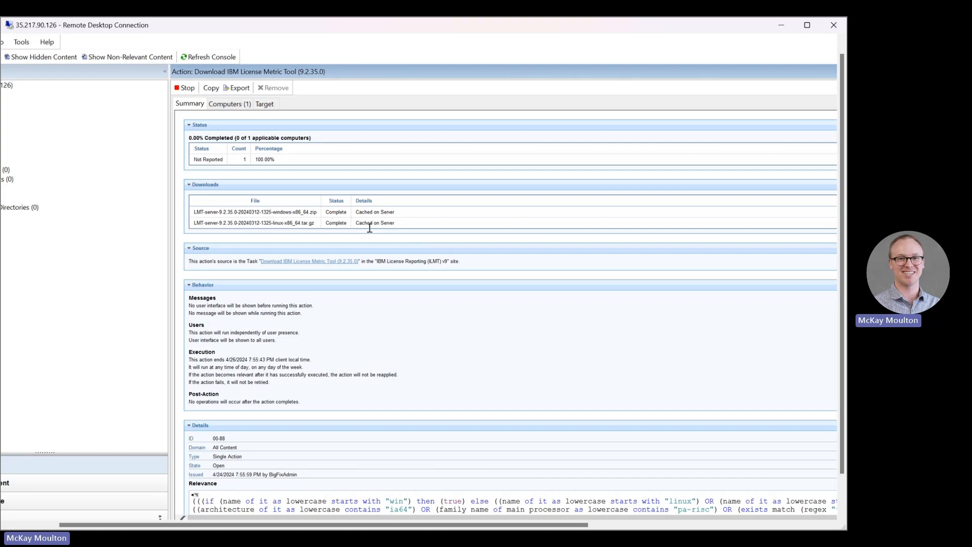
# Step: Examine the action script's prefetch lines for the Windows and Linux installer download URLs
pyautogui.scroll(-2, 360, 242)
pyautogui.scroll(-4, 361, 242)
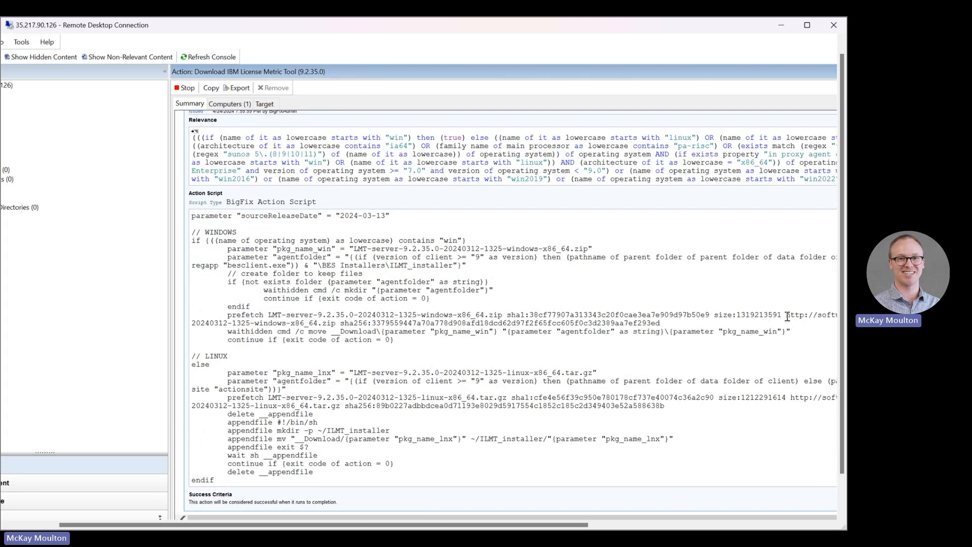
pyautogui.moveTo(786, 315); pyautogui.dragTo(337, 323)
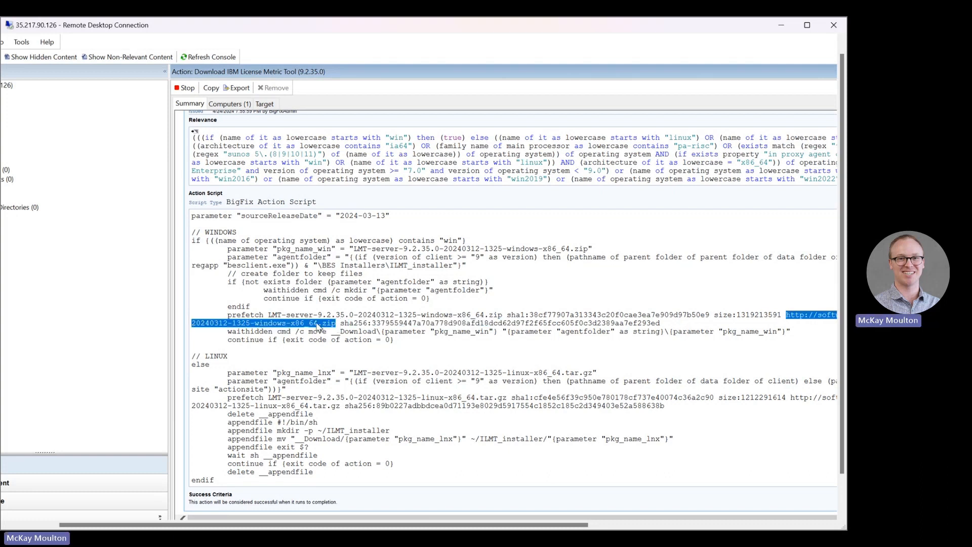
pyautogui.moveTo(533, 525); pyautogui.dragTo(378, 311)
pyautogui.click(308, 393)
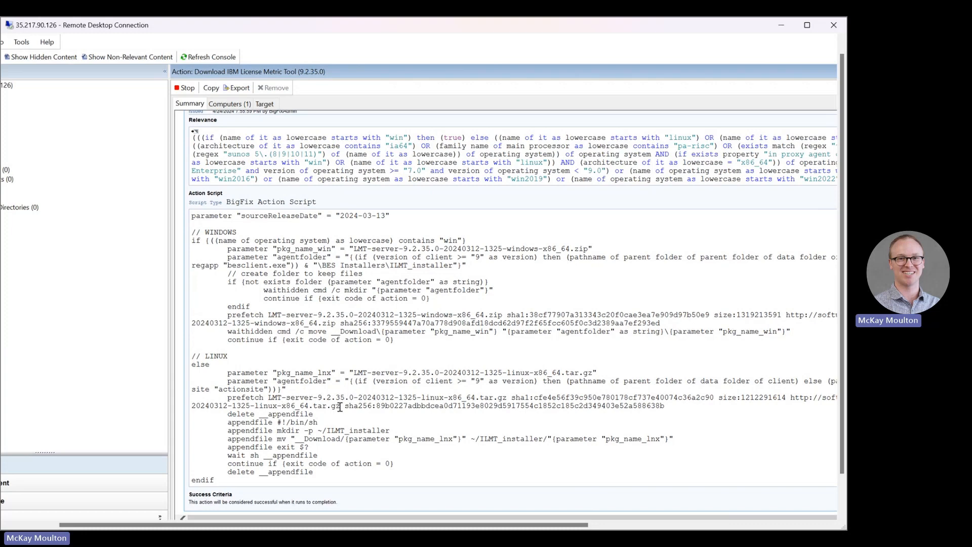
pyautogui.moveTo(341, 406); pyautogui.dragTo(791, 399)
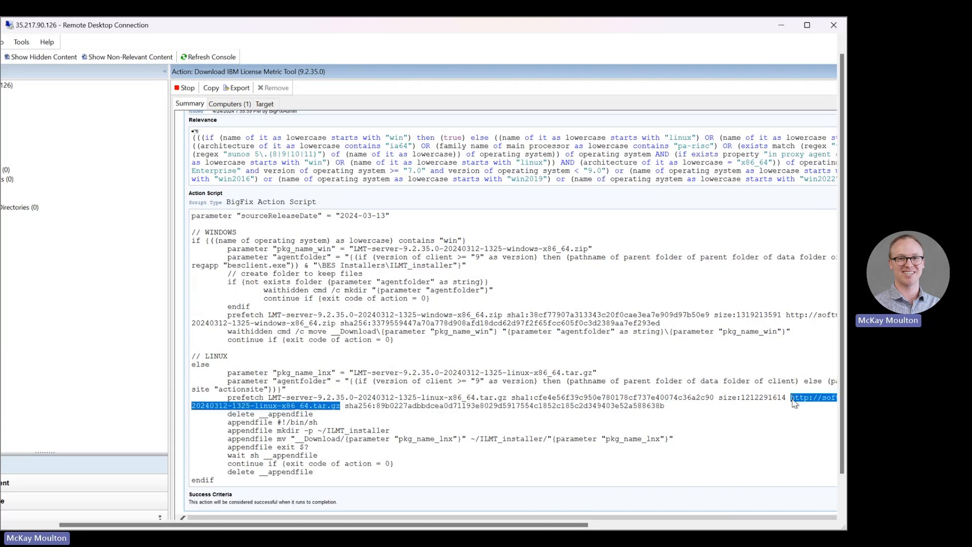
# Step: Open the action's source task and read where the Linux and Windows installers are downloaded to
pyautogui.scroll(6, 340, 430)
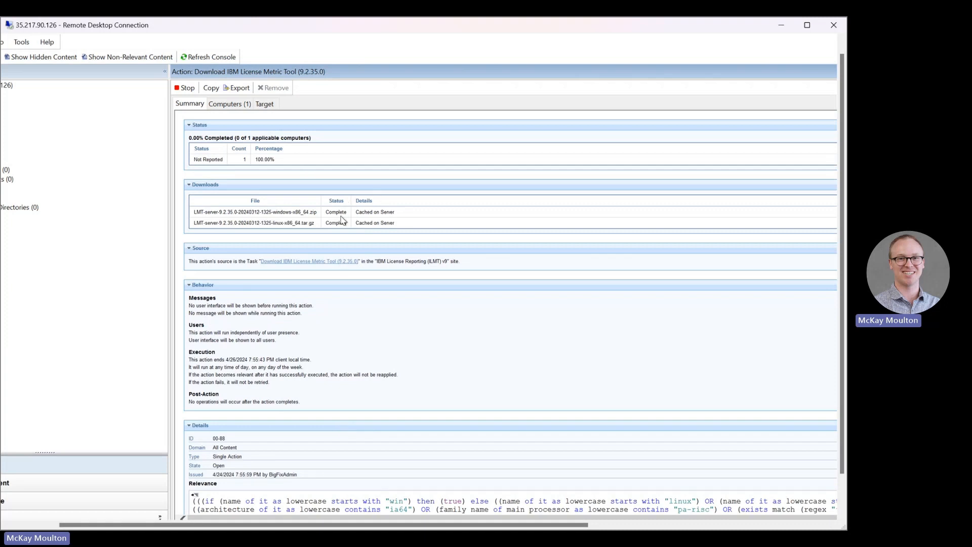
pyautogui.click(285, 262)
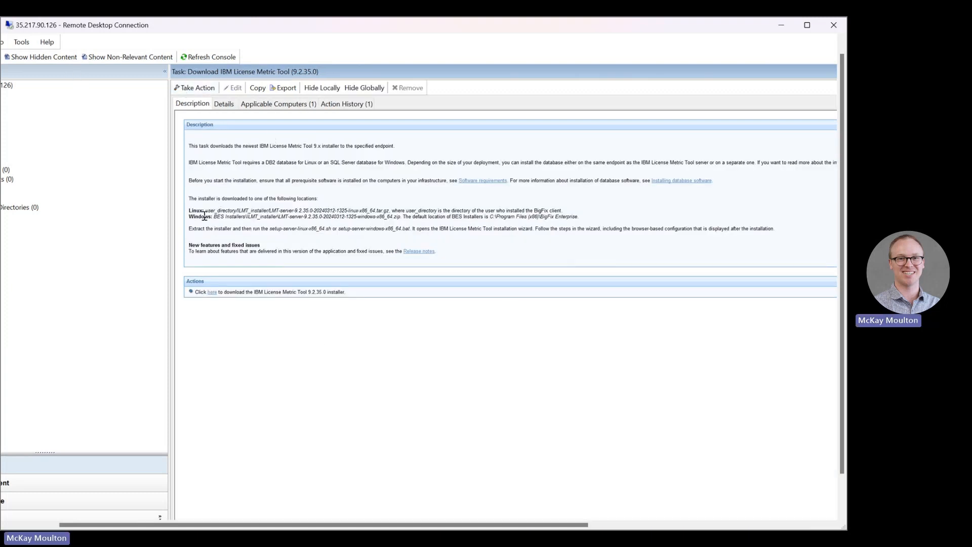
pyautogui.moveTo(189, 212); pyautogui.dragTo(579, 221)
pyautogui.click(400, 201)
# Step: Switch to File Explorer and browse to C:\Program Files (x86)\BigFix Enterprise\BES Installers\ILMT_installer to check for the installer
pyautogui.moveTo(839, 247); pyautogui.dragTo(835, 283)
pyautogui.click(216, 509)
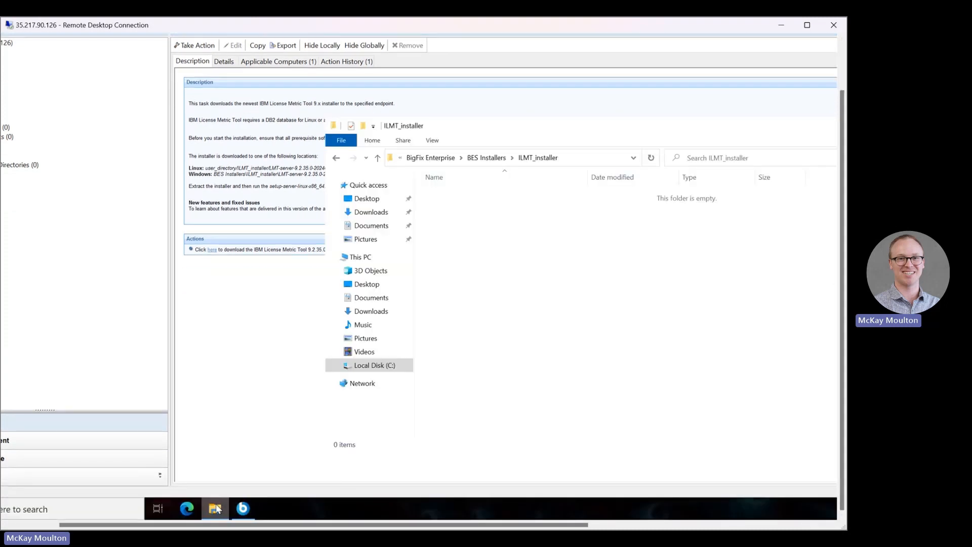
pyautogui.click(372, 365)
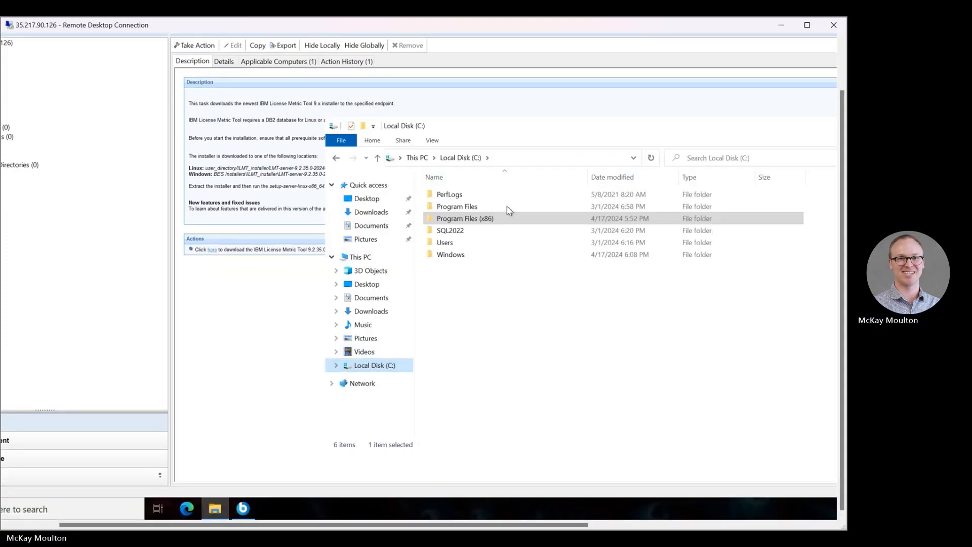
pyautogui.click(481, 222)
pyautogui.doubleClick(482, 222)
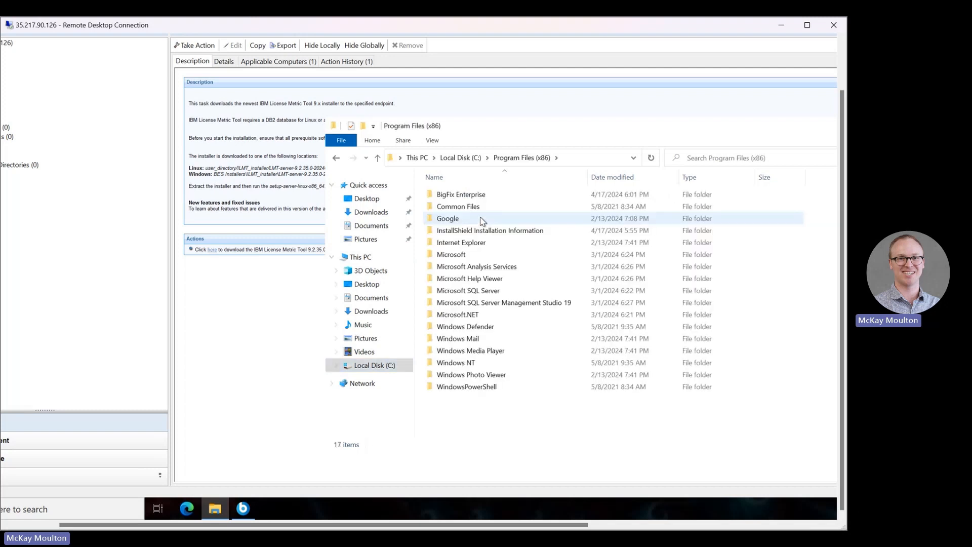
pyautogui.click(496, 198)
pyautogui.doubleClick(496, 198)
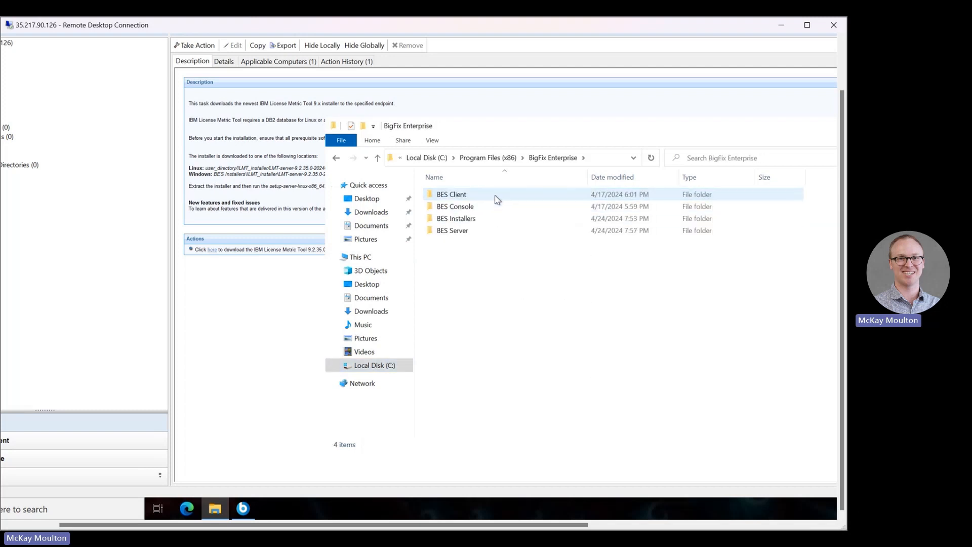
pyautogui.doubleClick(490, 223)
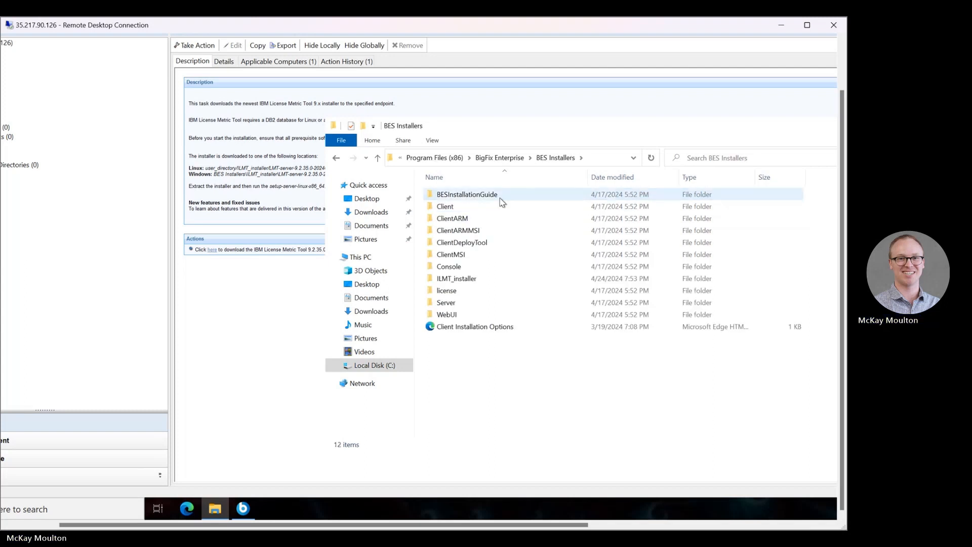
pyautogui.doubleClick(457, 279)
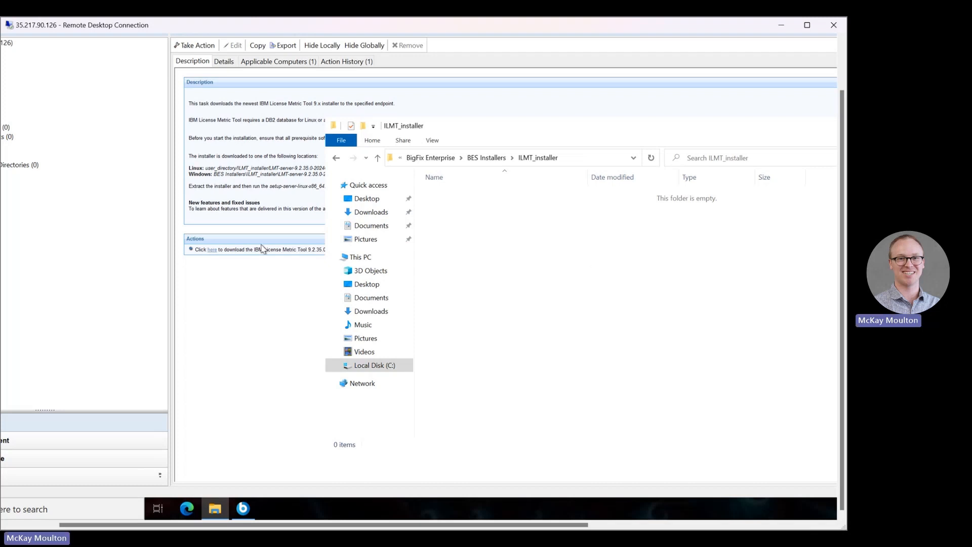
# Step: Return to the BigFix console and check the download task's details and applicable computers
pyautogui.click(247, 296)
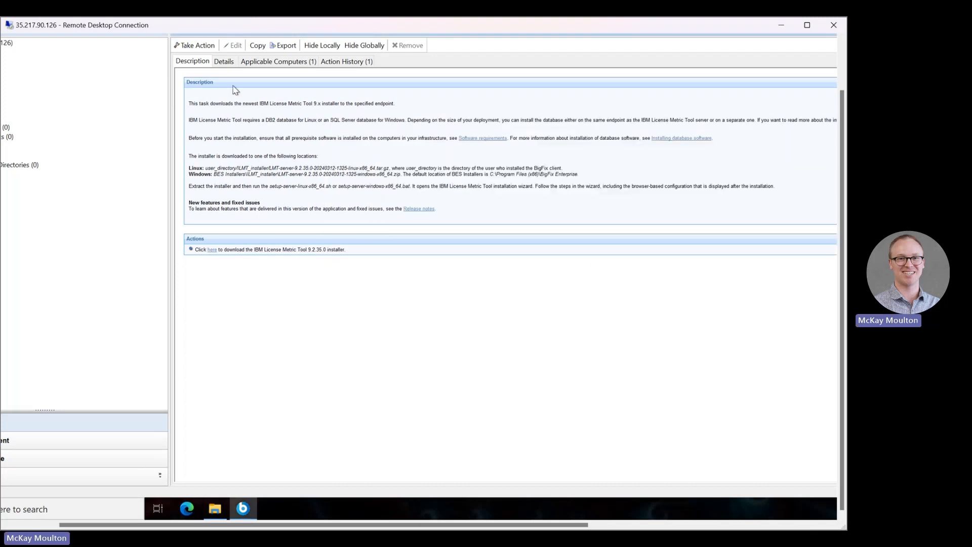
pyautogui.click(225, 62)
pyautogui.click(281, 62)
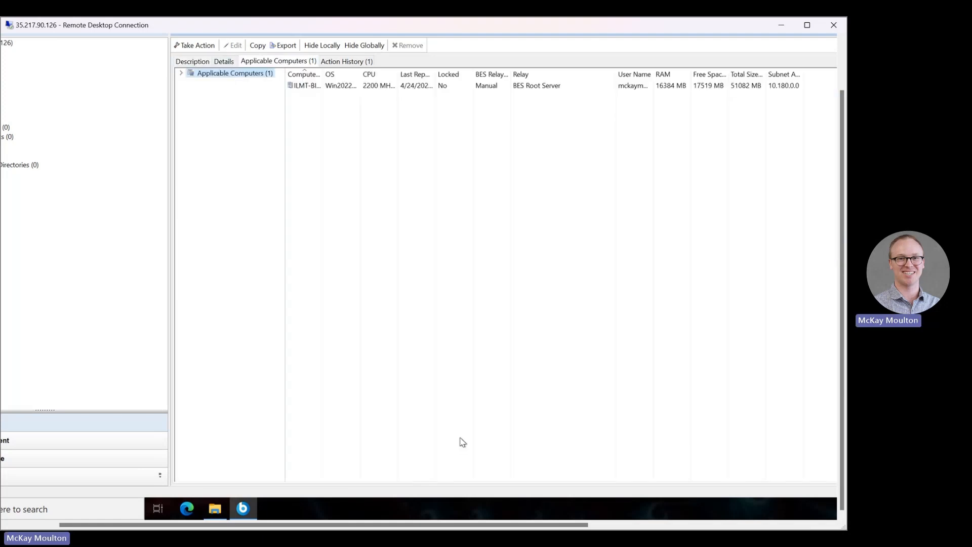
# Step: Show the Download IBM License Metric Tool action from the actions list and enlarge its summary area to check its status
pyautogui.moveTo(381, 526); pyautogui.dragTo(332, 526)
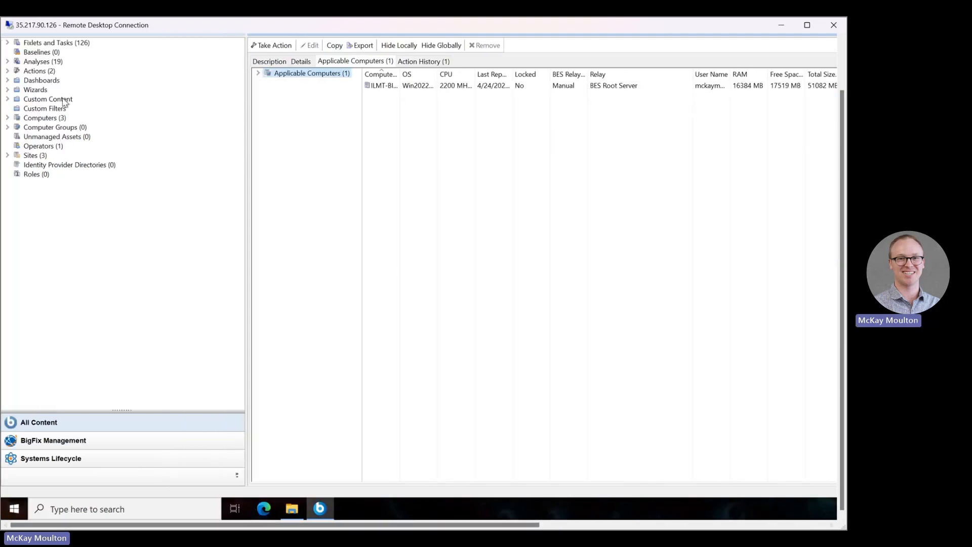
pyautogui.click(36, 70)
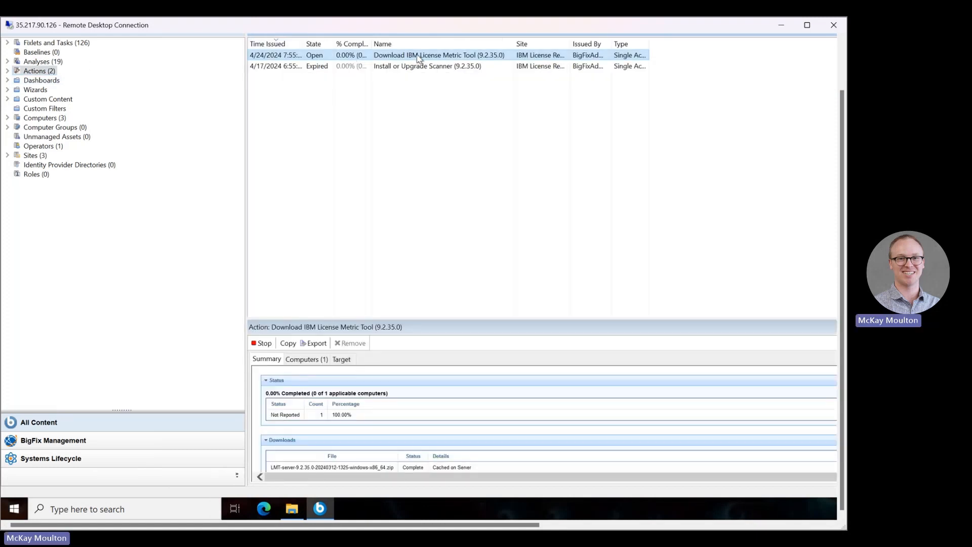
pyautogui.moveTo(440, 324); pyautogui.dragTo(444, 187)
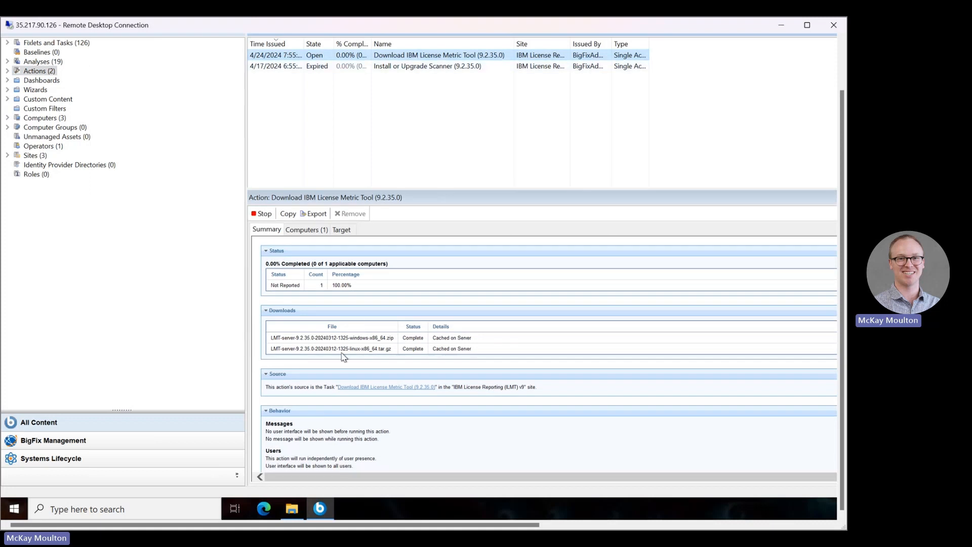
# Step: Check the download status of the Windows and Linux installer files in the action's summary
pyautogui.scroll(-1, 343, 357)
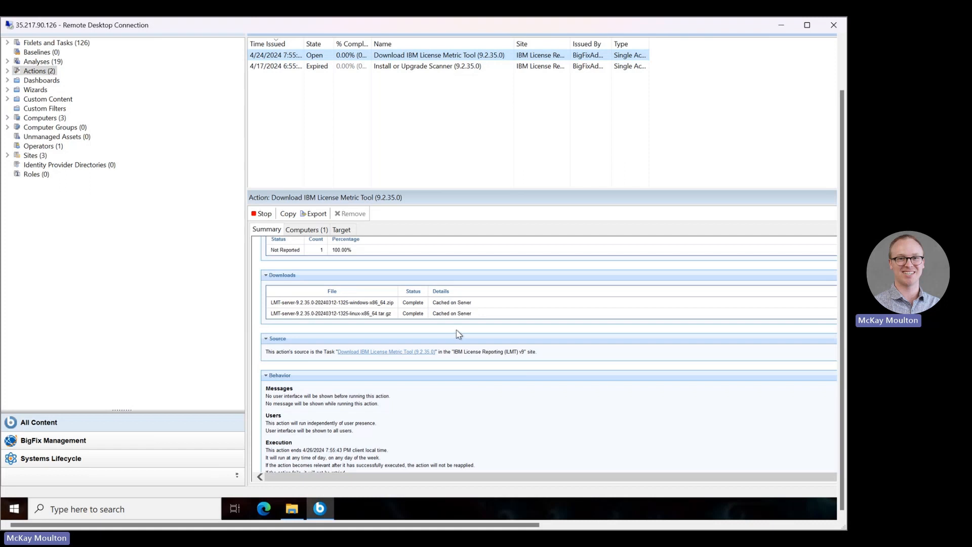
pyautogui.rightClick(420, 59)
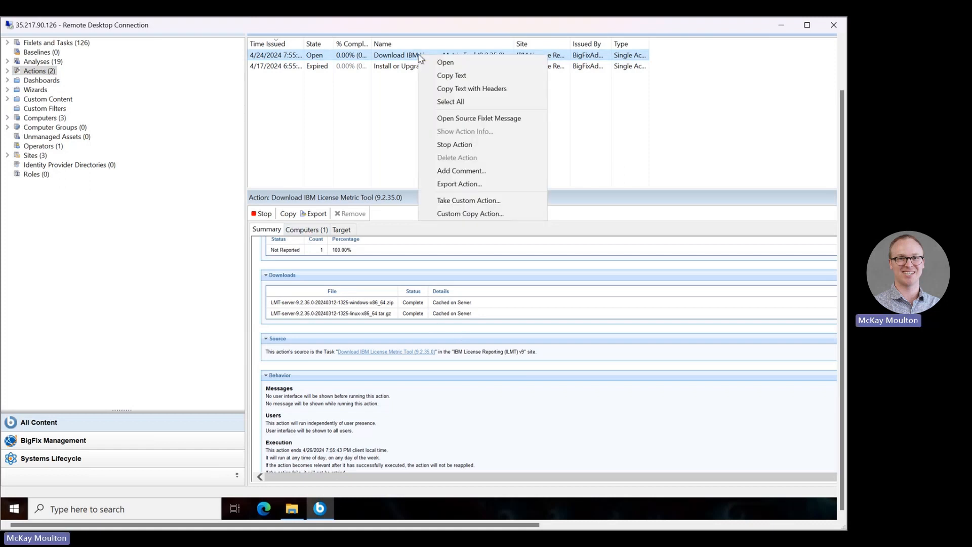
pyautogui.click(391, 122)
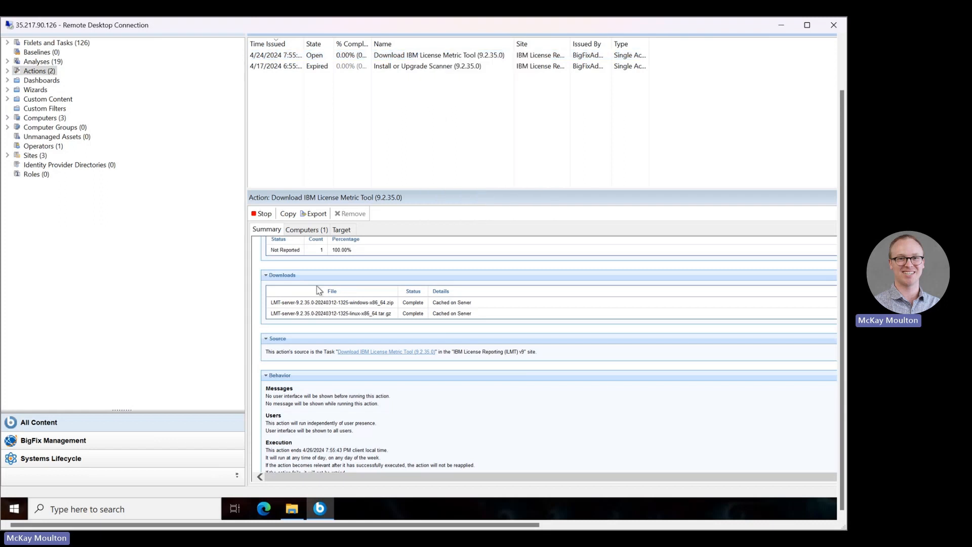
# Step: Send a refresh to the computer targeted by the Download IBM License Metric Tool (9.2.35.0) action
pyautogui.scroll(1, 314, 253)
pyautogui.click(306, 229)
pyautogui.rightClick(405, 254)
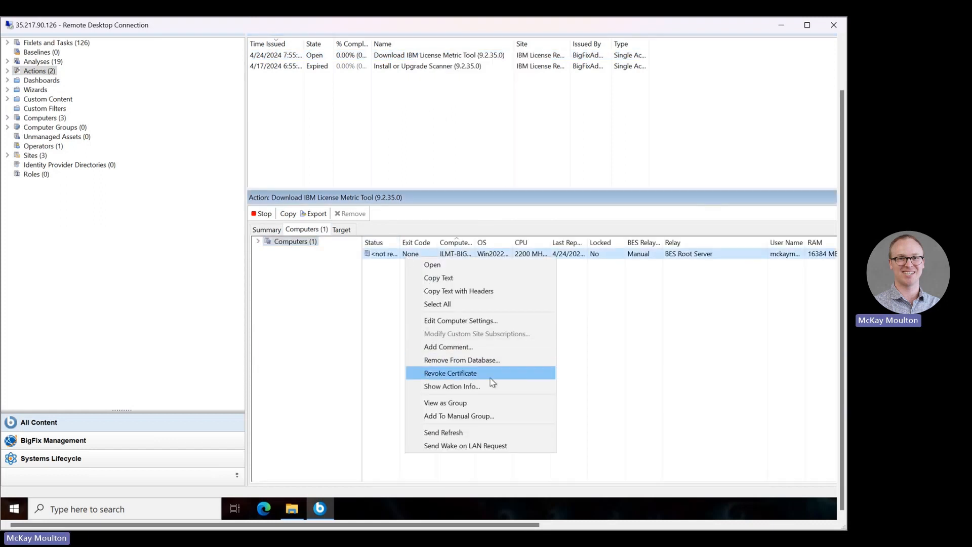
pyautogui.click(470, 433)
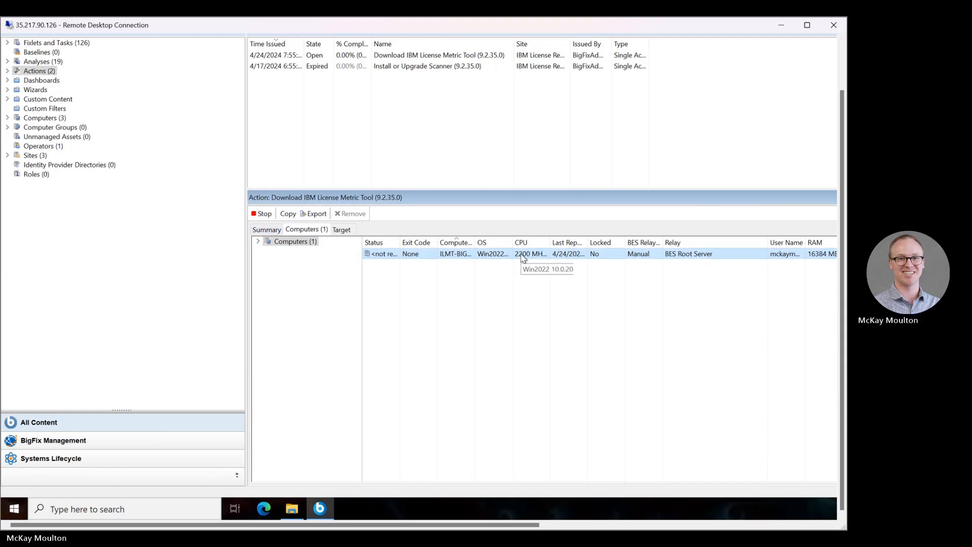
# Step: Recheck the ILMT_installer folder in File Explorer, then return to the BigFix console and read the target computer's full action status
pyautogui.click(292, 508)
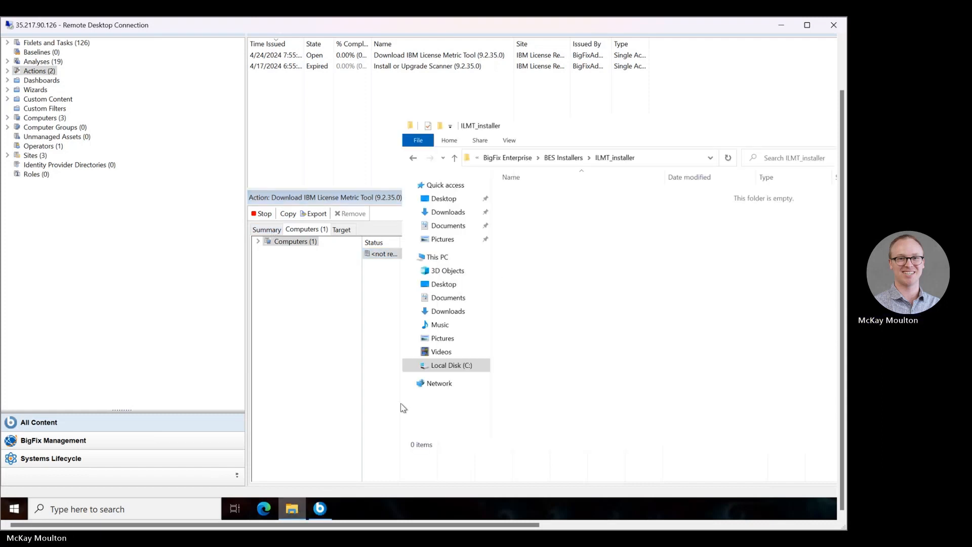
pyautogui.click(448, 271)
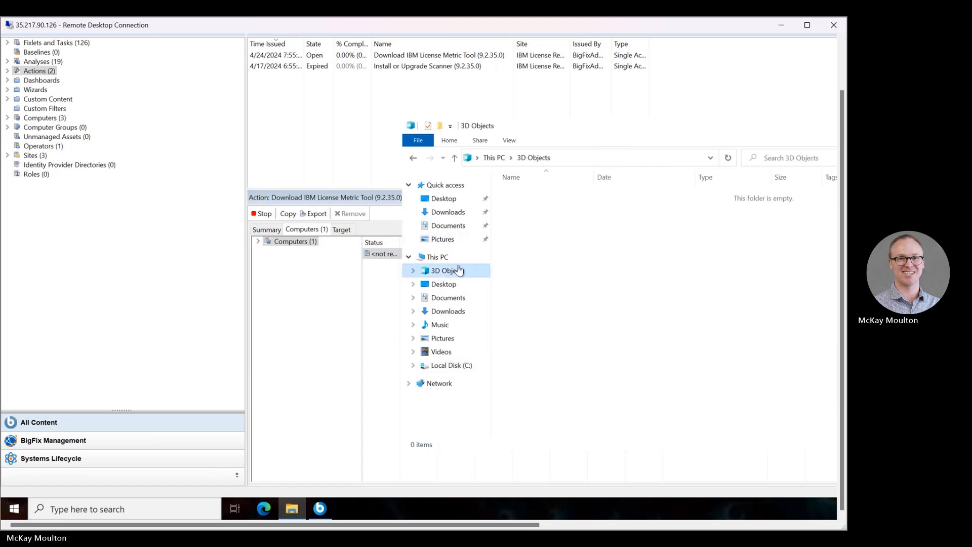
pyautogui.moveTo(592, 136); pyautogui.dragTo(330, 125)
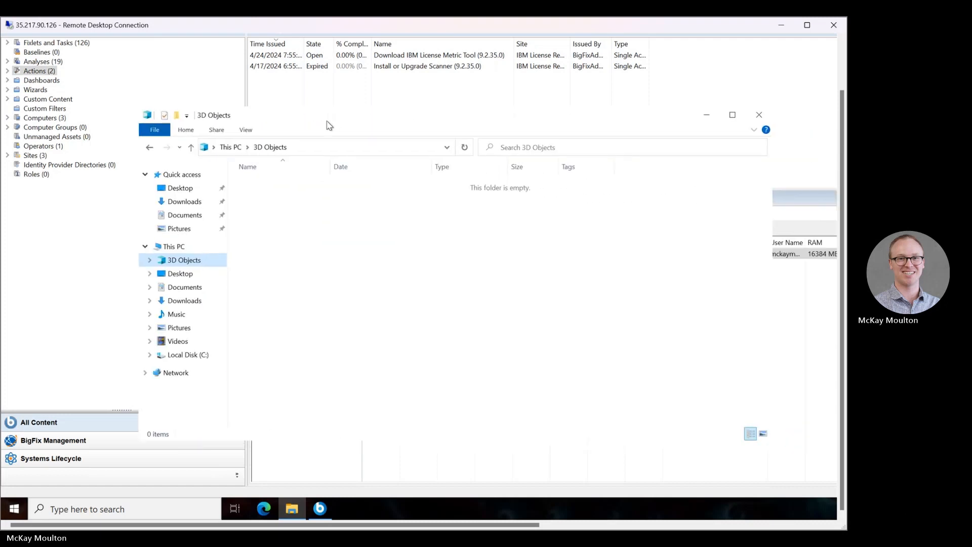
pyautogui.click(758, 114)
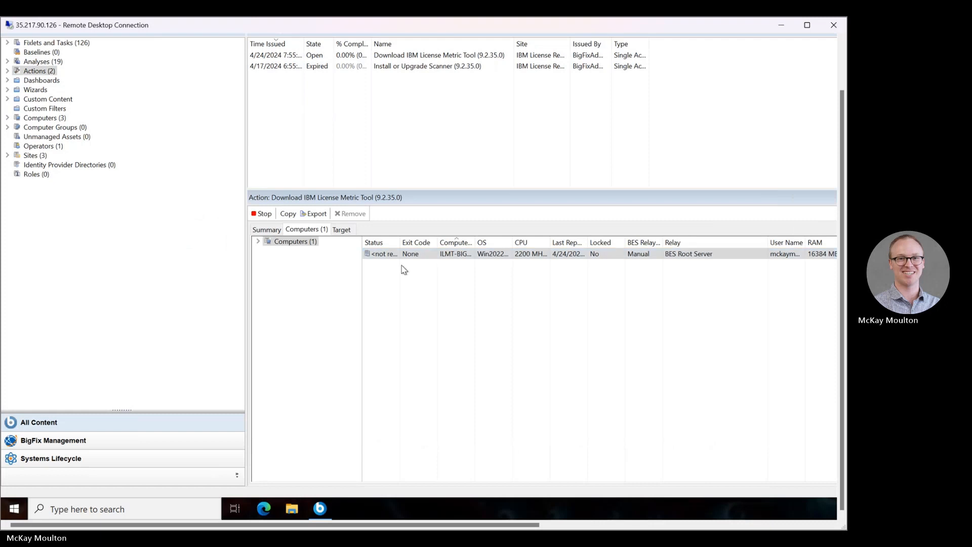
pyautogui.moveTo(400, 242); pyautogui.dragTo(436, 240)
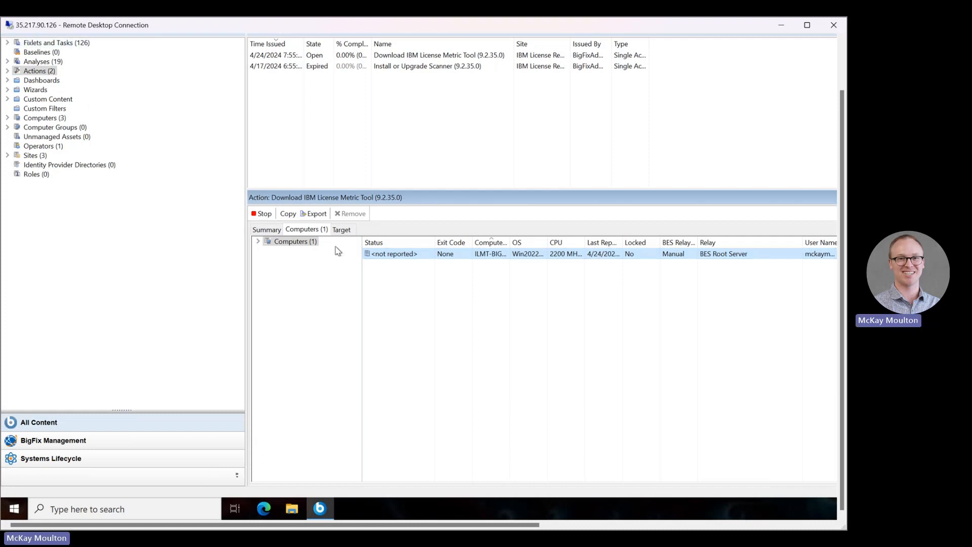
# Step: Search the fixlets and tasks for "download license" and select the Download IBM License Metric Tool task
pyautogui.click(57, 44)
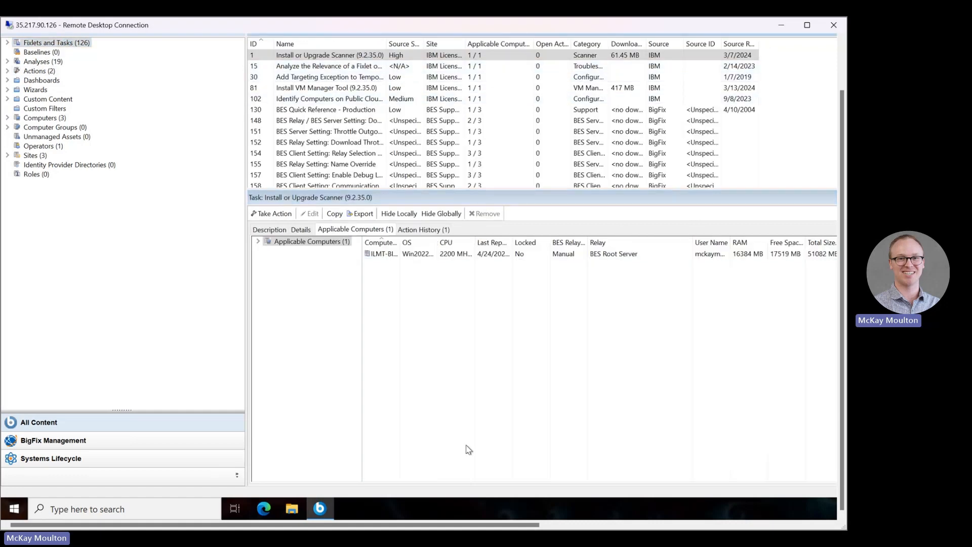
pyautogui.moveTo(490, 522); pyautogui.dragTo(828, 419)
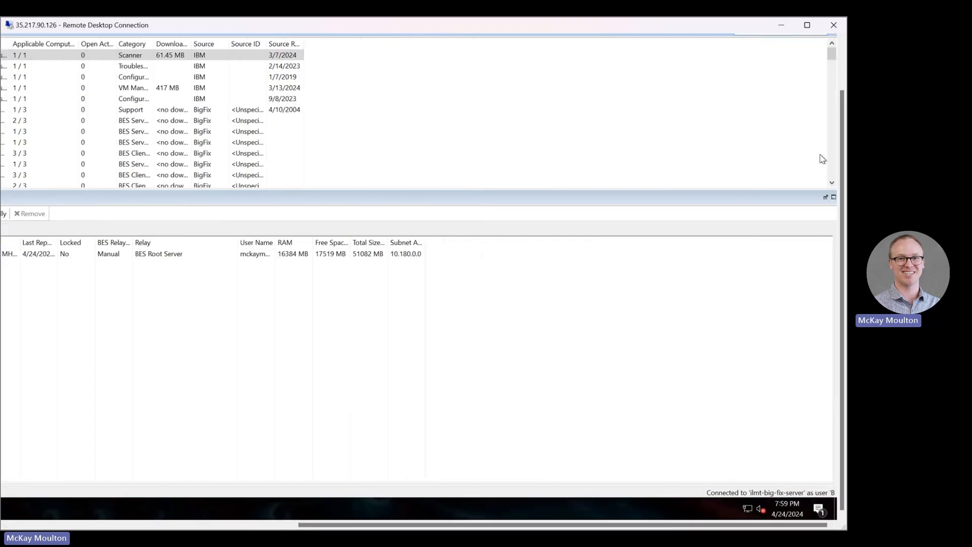
pyautogui.moveTo(843, 152); pyautogui.dragTo(843, 105)
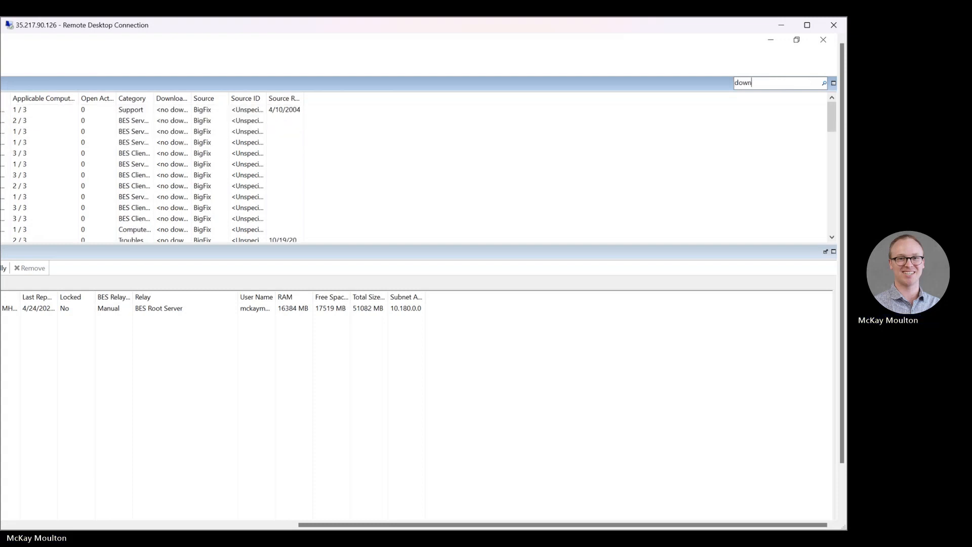
pyautogui.write('oad')
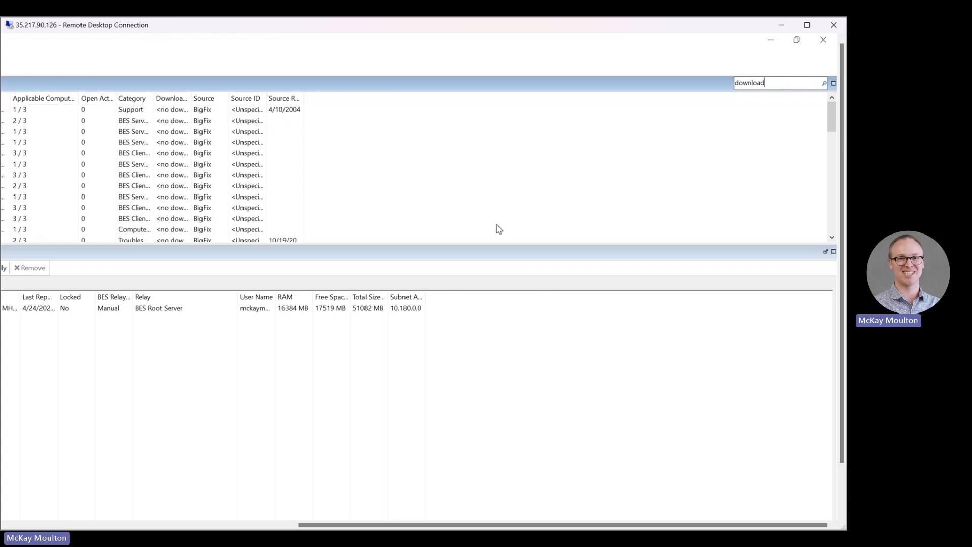
pyautogui.write(' license')
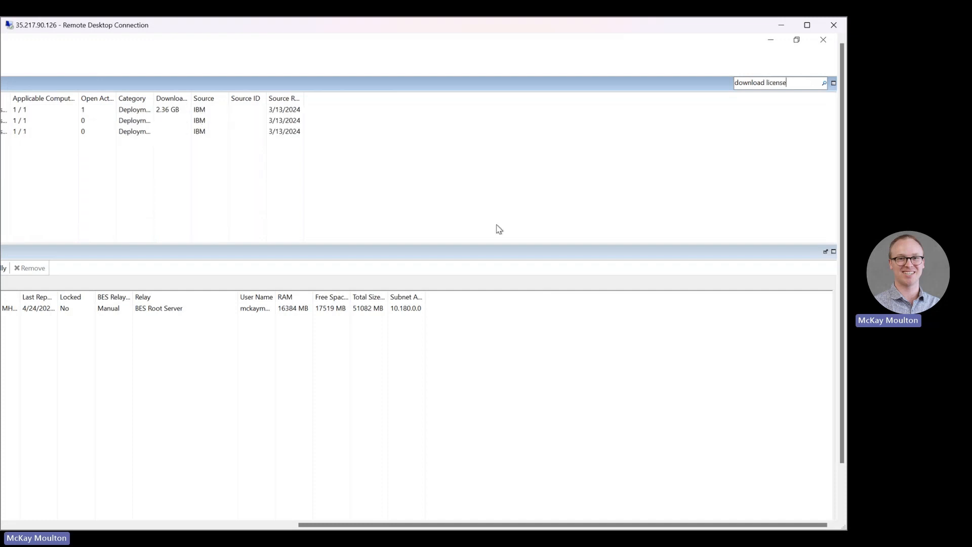
pyautogui.moveTo(394, 525); pyautogui.dragTo(175, 512)
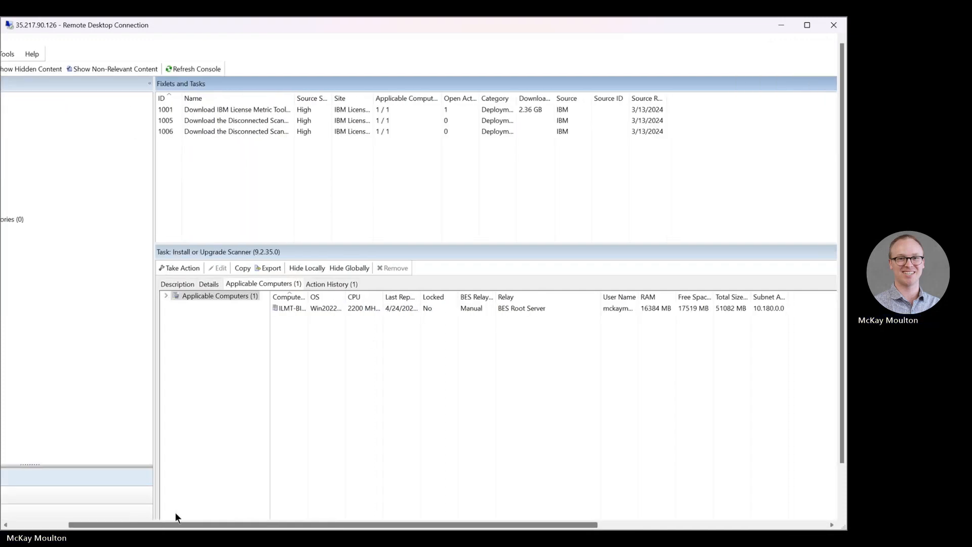
pyautogui.click(197, 109)
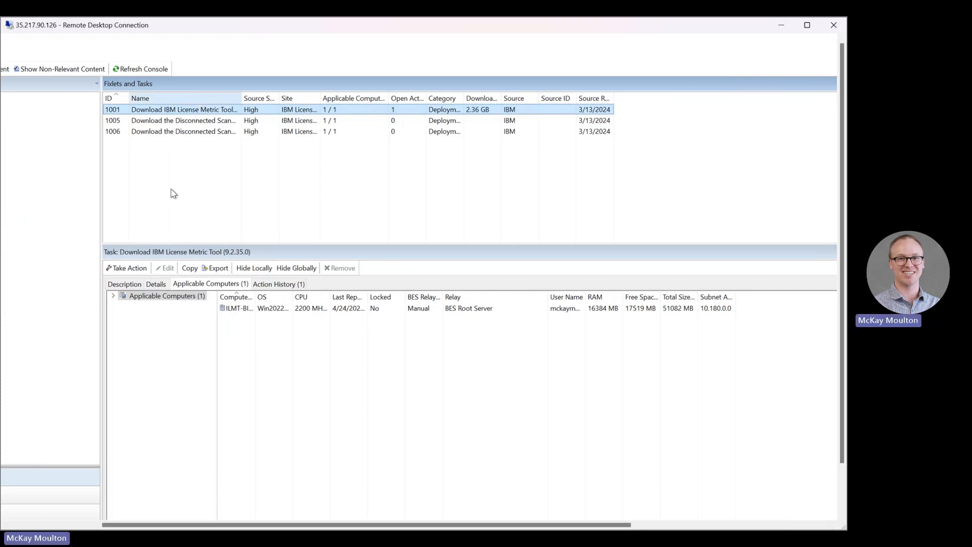
# Step: Start a new action from the download task, target the applicable computer, and review its execution settings and action script
pyautogui.click(113, 268)
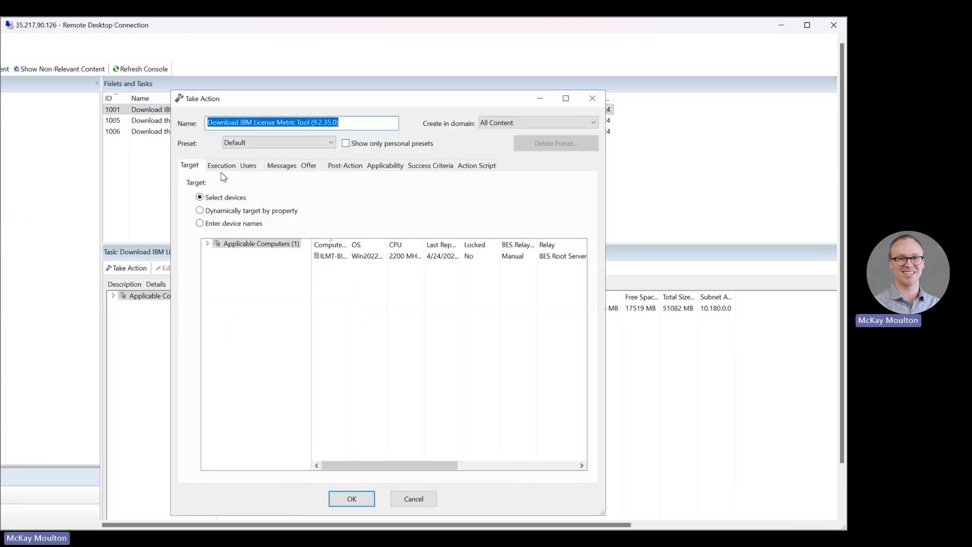
pyautogui.click(347, 256)
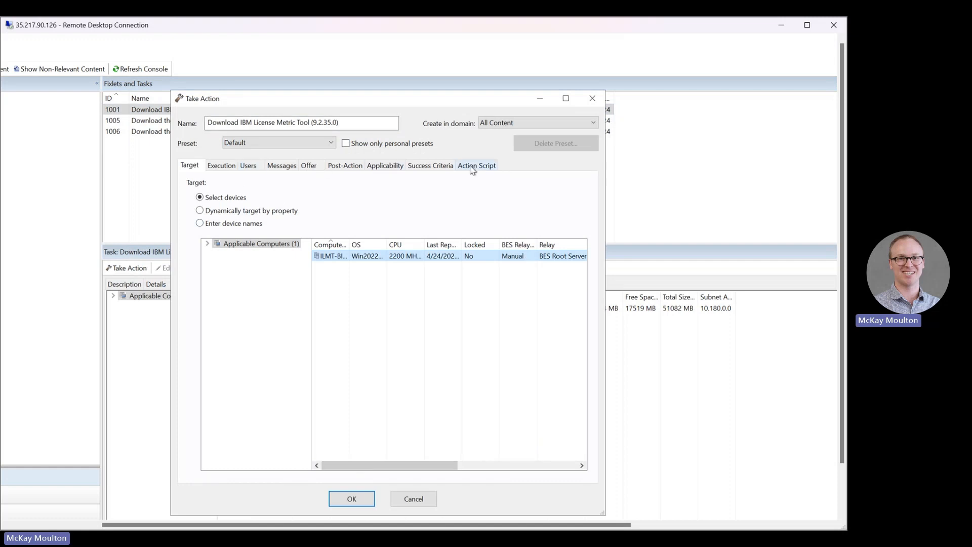
pyautogui.click(221, 165)
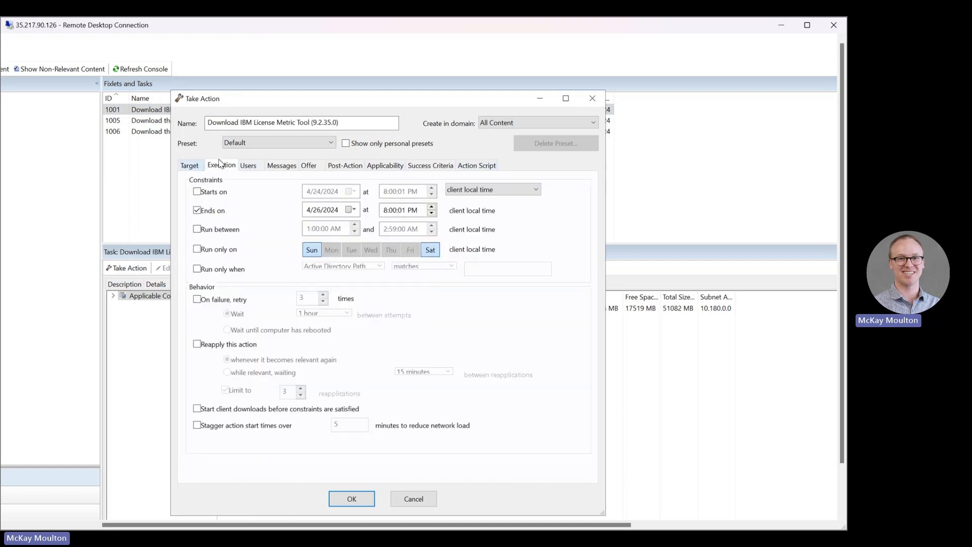
pyautogui.click(475, 167)
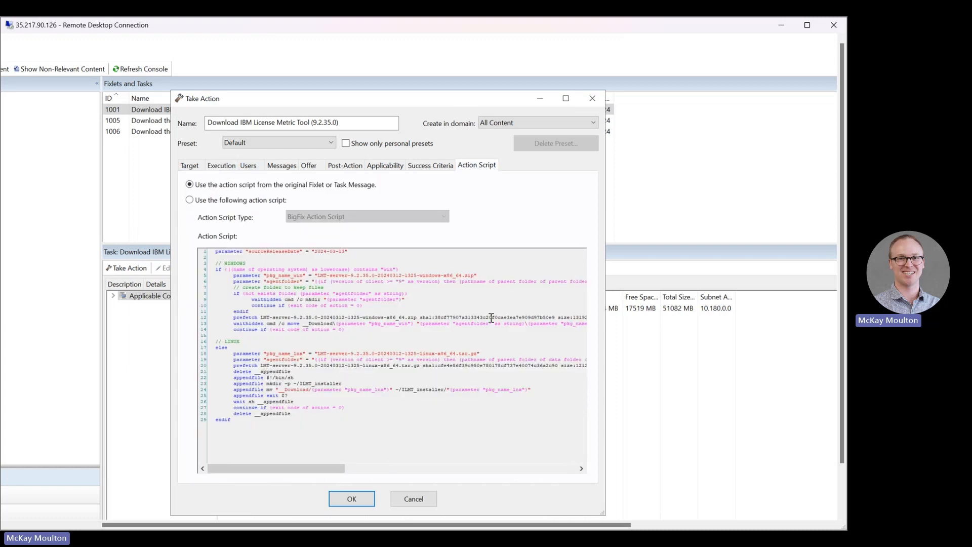
# Step: Try changing the Windows and Linux installer URLs to https in a custom action script, then discard the new action
pyautogui.moveTo(327, 468); pyautogui.dragTo(423, 468)
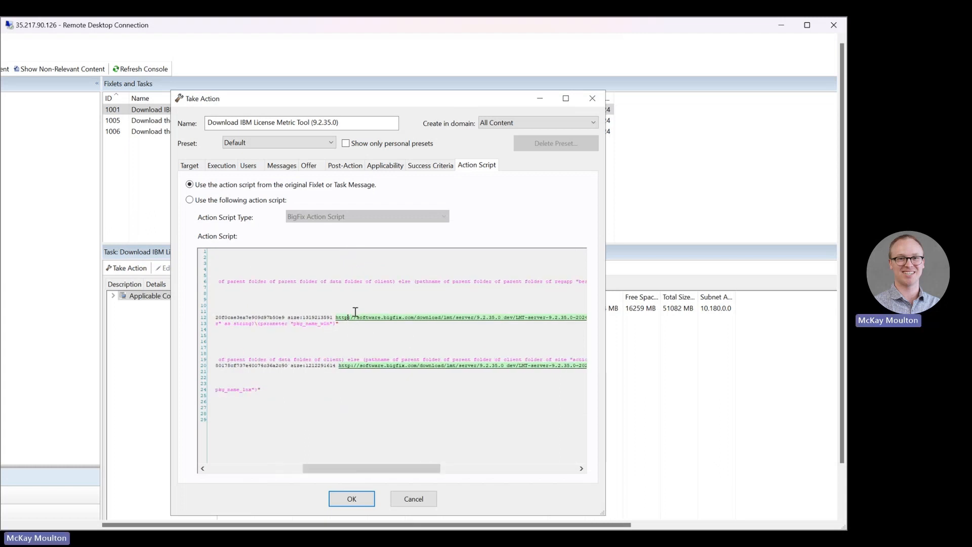
pyautogui.click(196, 200)
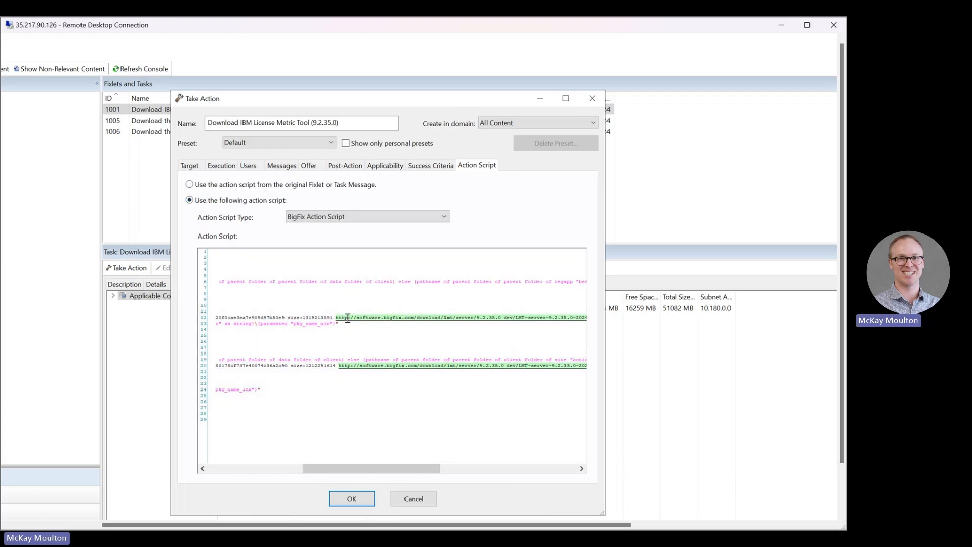
pyautogui.write('s://')
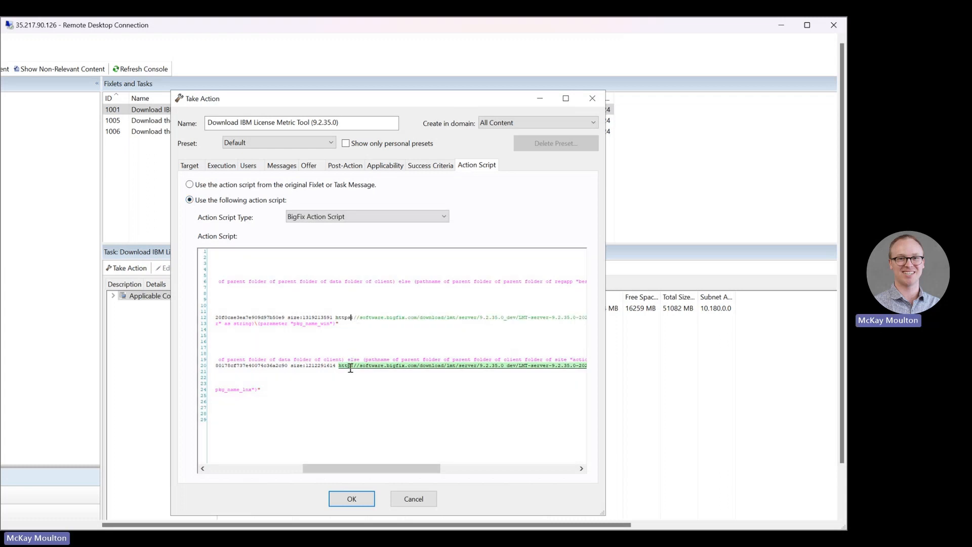
pyautogui.write('s')
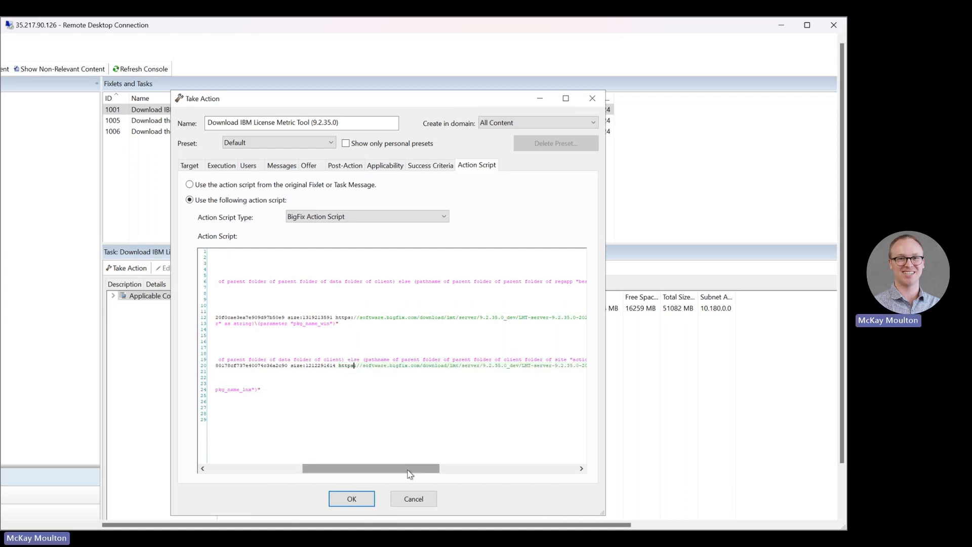
pyautogui.moveTo(357, 474); pyautogui.dragTo(262, 473)
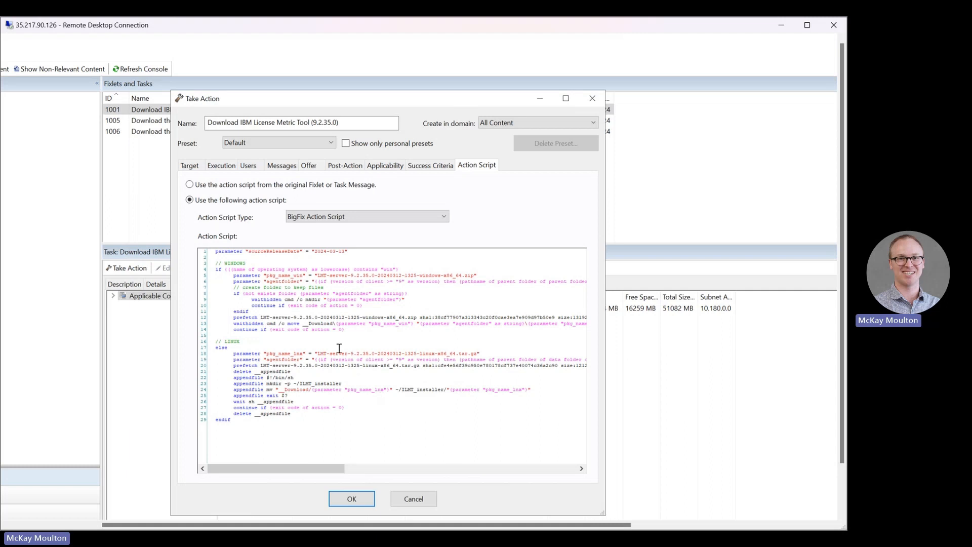
pyautogui.click(592, 98)
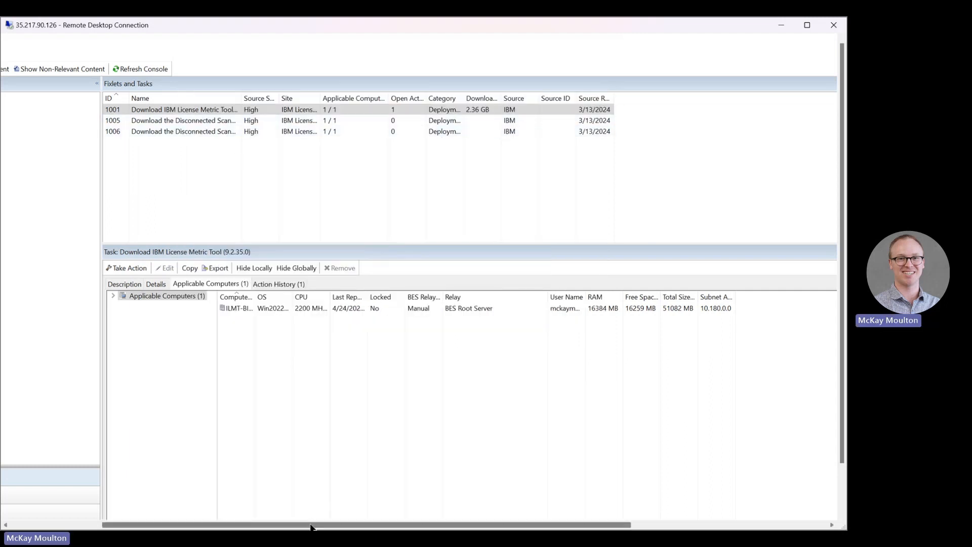
# Step: Return to the actions list and check the completion status of the Download IBM License Metric Tool action
pyautogui.moveTo(311, 527); pyautogui.dragTo(220, 527)
pyautogui.click(43, 126)
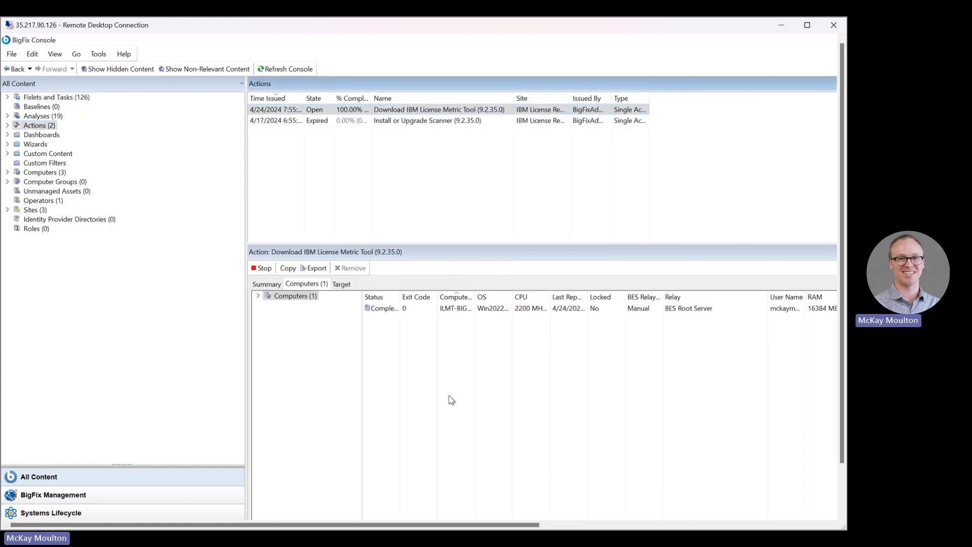
pyautogui.moveTo(841, 154); pyautogui.dragTo(842, 208)
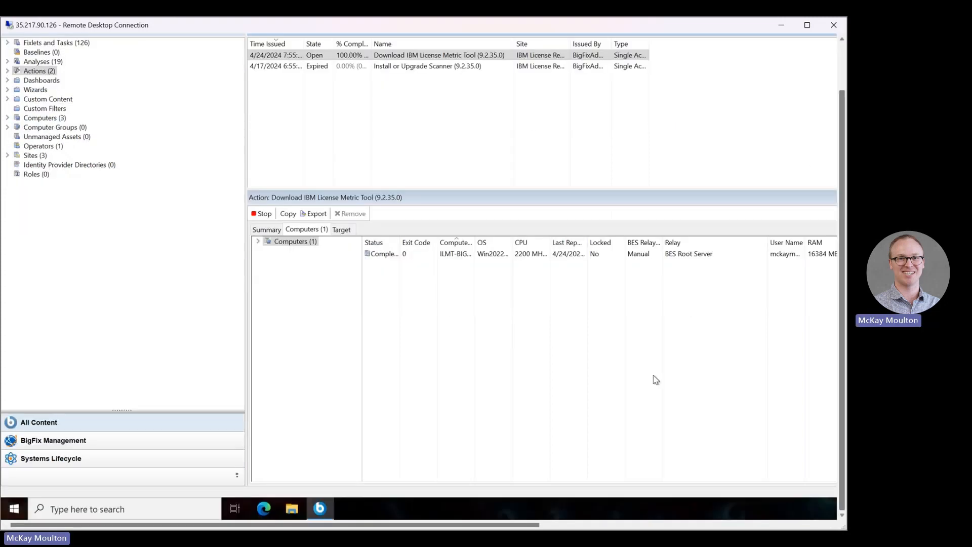
# Step: Switch to File Explorer and go to C:\Program Files (x86)\BigFix Enterprise\BES Installers\ILMT_installer
pyautogui.click(292, 508)
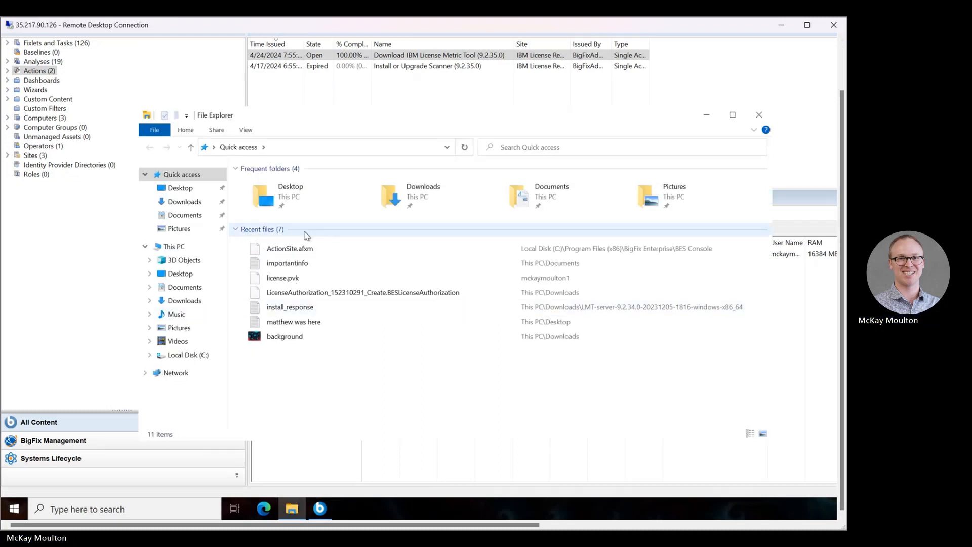
pyautogui.click(188, 355)
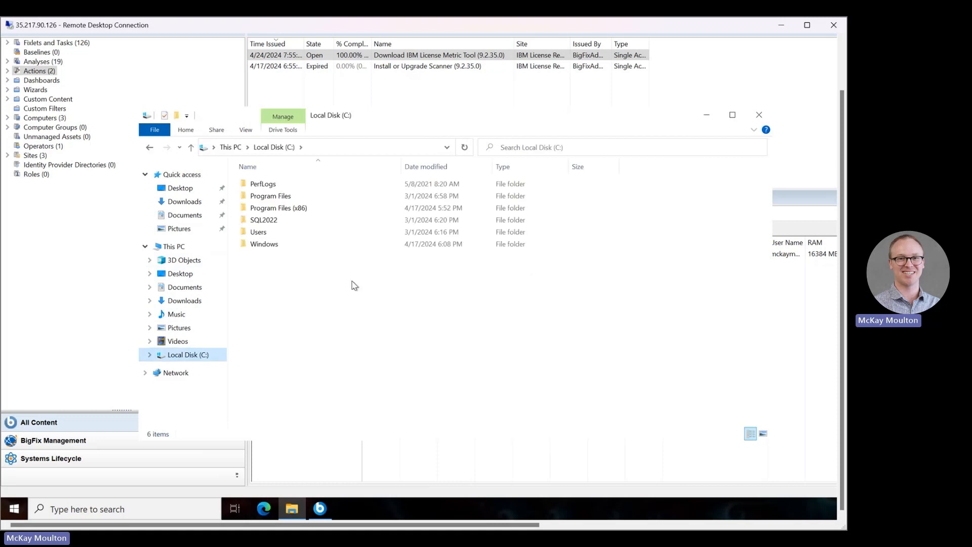
pyautogui.doubleClick(303, 209)
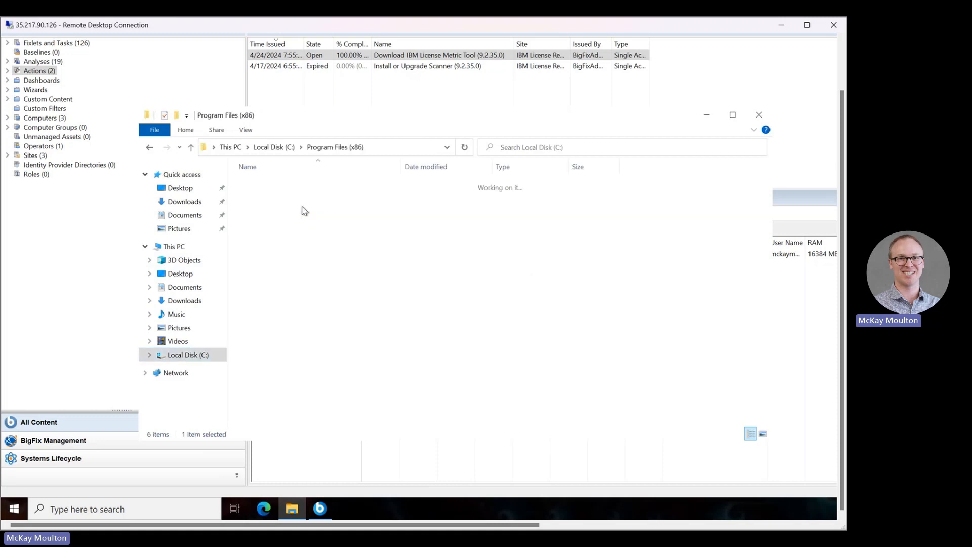
pyautogui.doubleClick(303, 185)
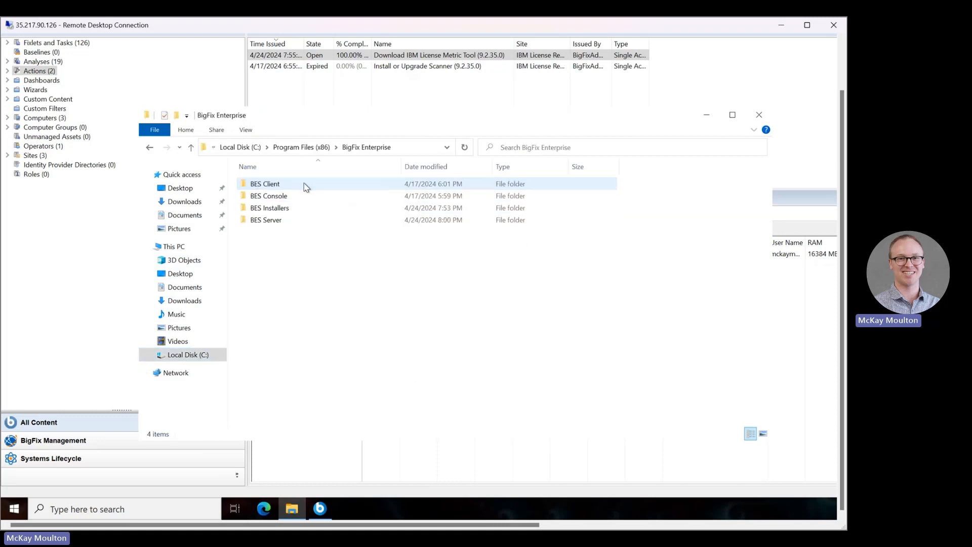
pyautogui.doubleClick(306, 209)
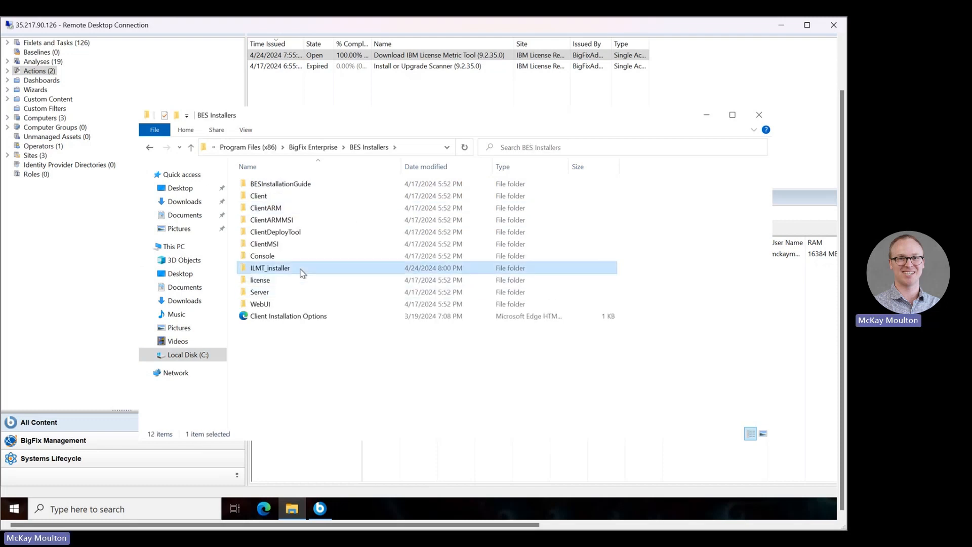
pyautogui.doubleClick(301, 269)
# Step: Try to extract the LMT-server-9.2.35.0 zip directly inside the ILMT_installer folder, then dismiss the extraction wizard
pyautogui.rightClick(310, 185)
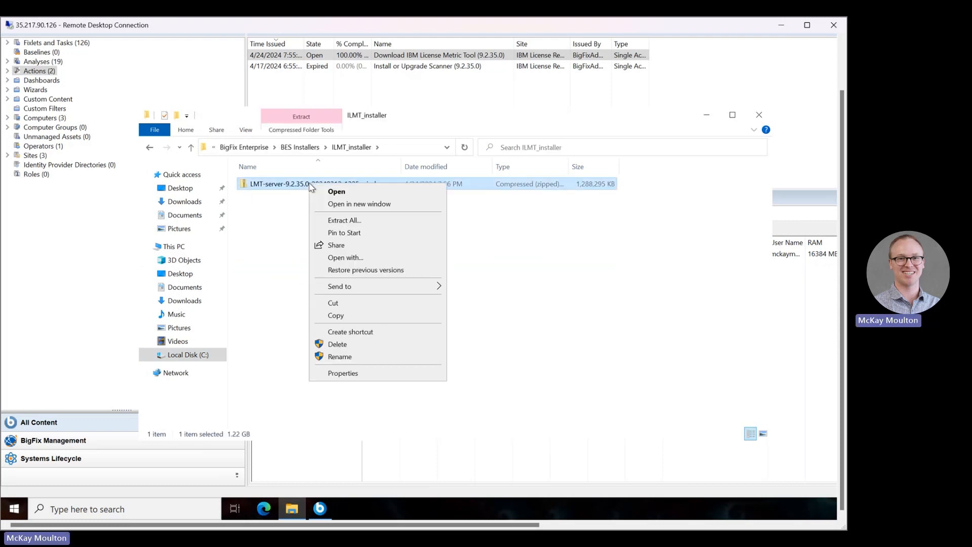
pyautogui.click(372, 224)
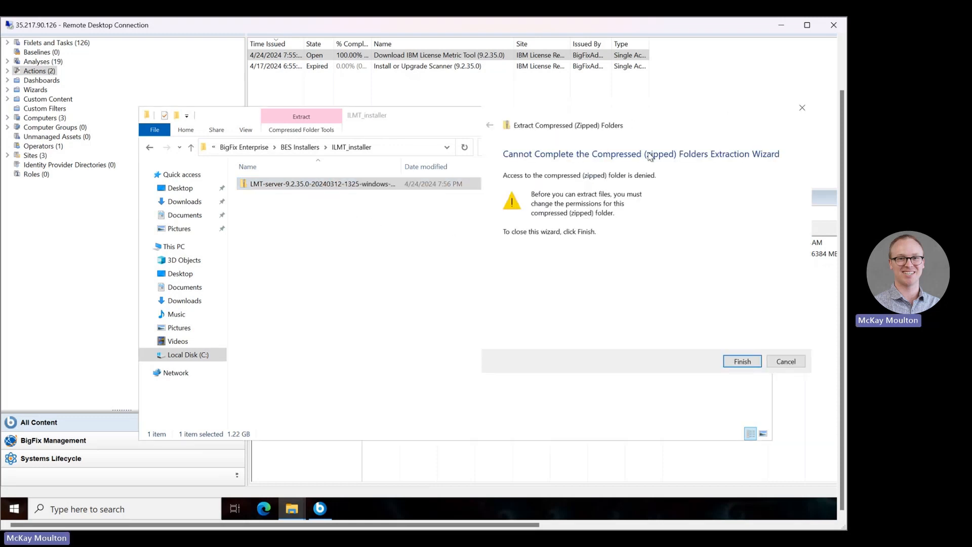
pyautogui.click(801, 108)
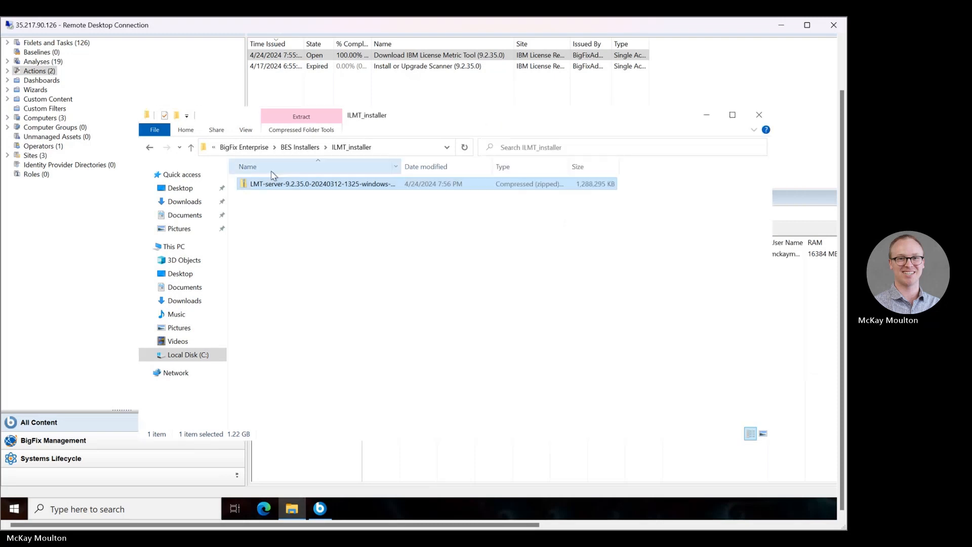
pyautogui.rightClick(274, 187)
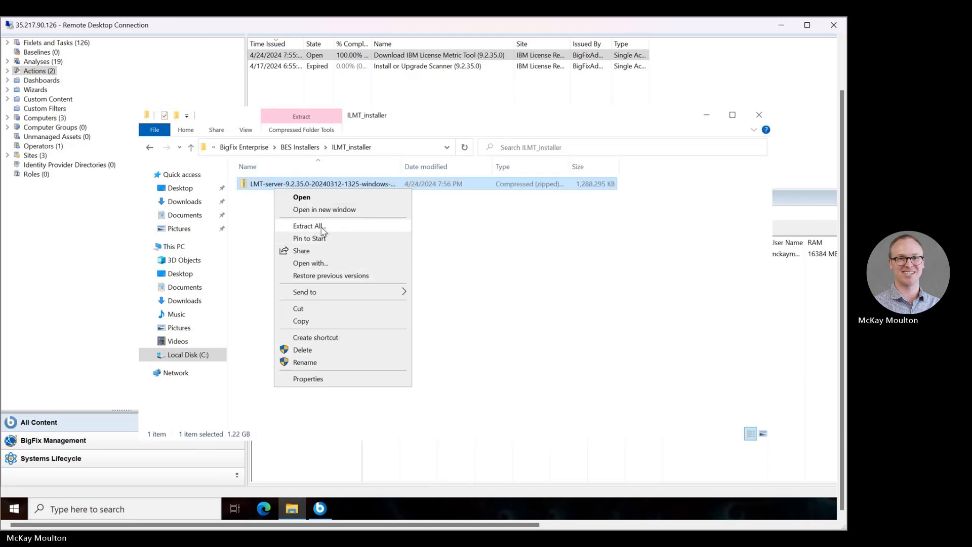
pyautogui.click(523, 235)
pyautogui.rightClick(389, 187)
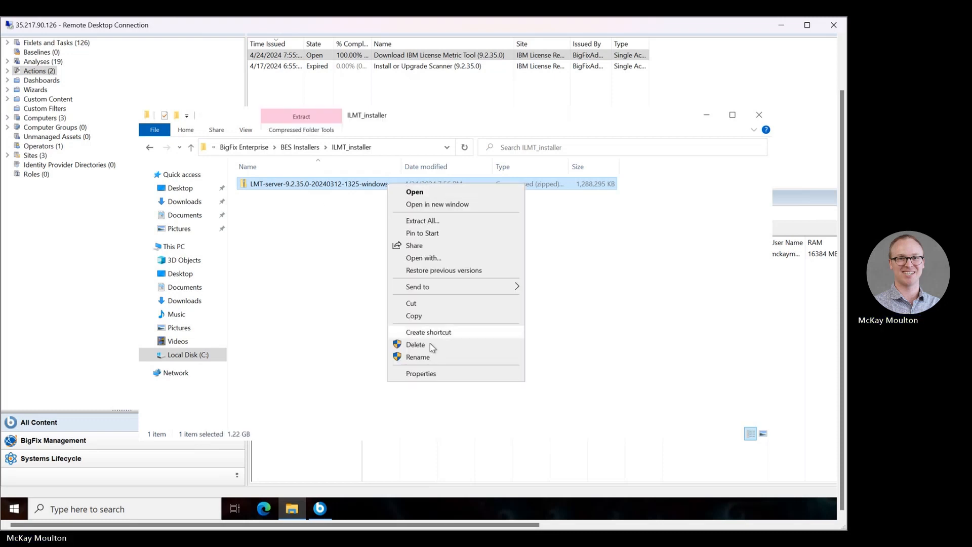
pyautogui.rightClick(291, 185)
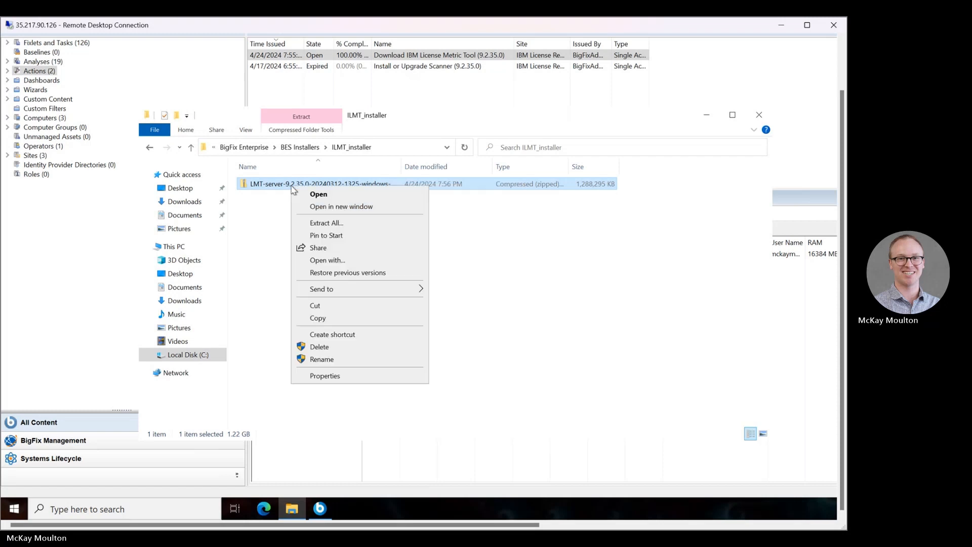
pyautogui.click(334, 223)
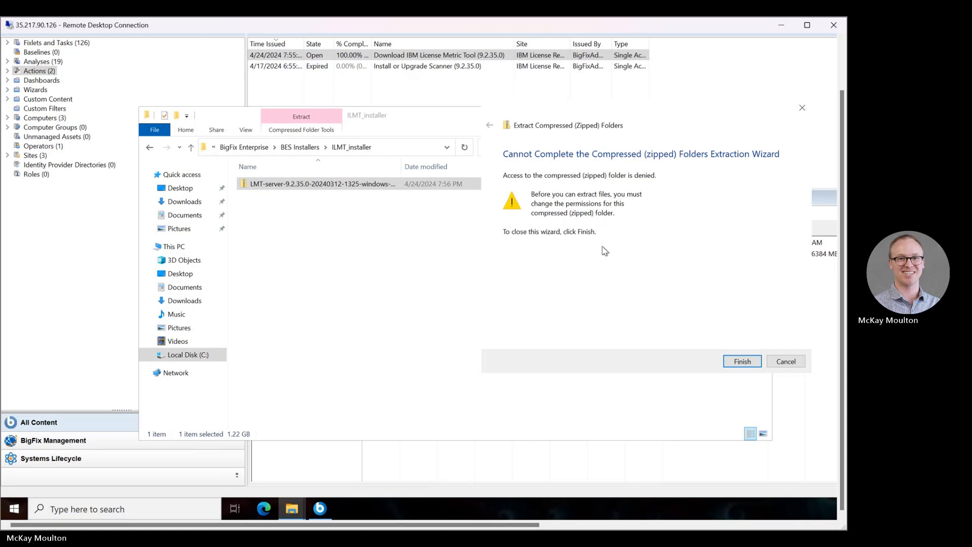
pyautogui.moveTo(649, 127); pyautogui.dragTo(503, 129)
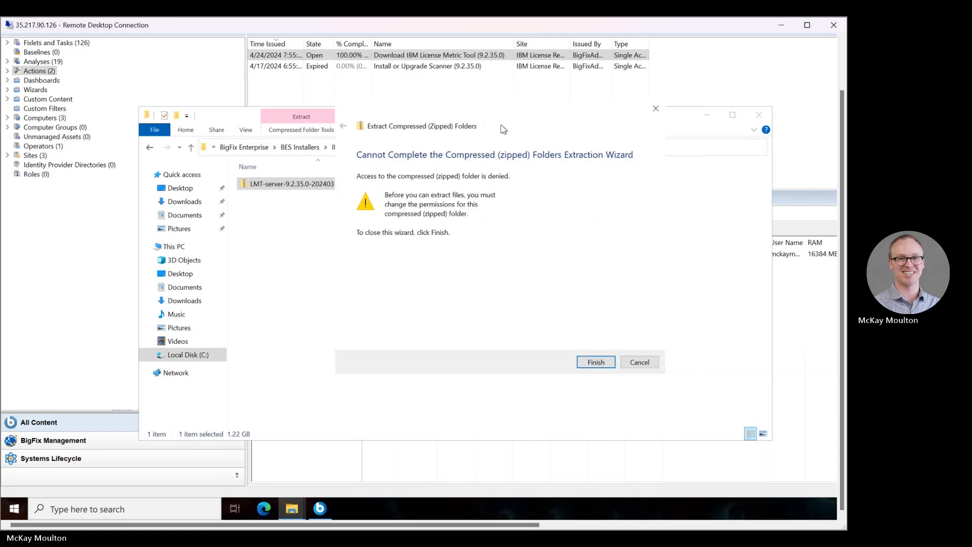
pyautogui.click(656, 109)
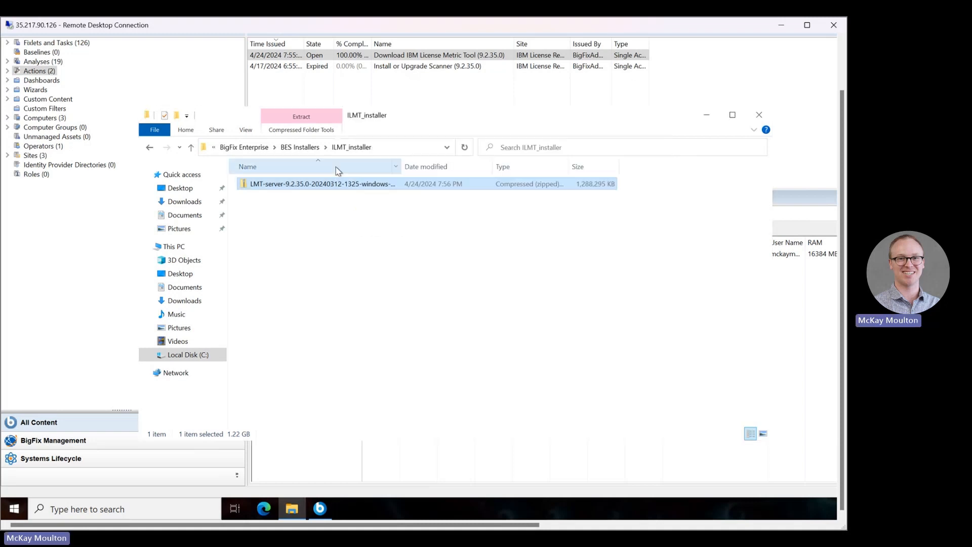
# Step: Copy the LMT-server-9.2.35.0 zip into the Downloads folder, granting administrator permission for the copy
pyautogui.rightClick(298, 186)
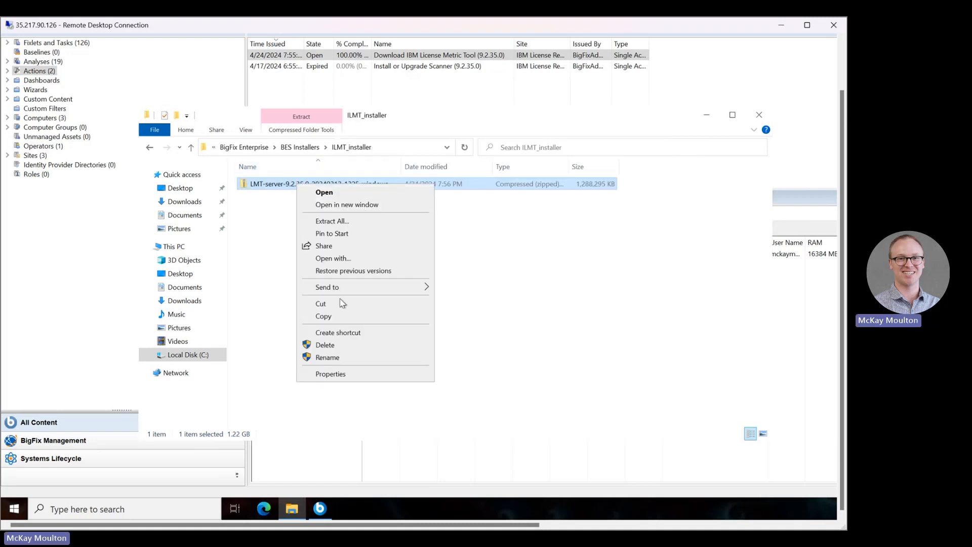
pyautogui.press('Escape')
pyautogui.click(184, 215)
pyautogui.click(185, 202)
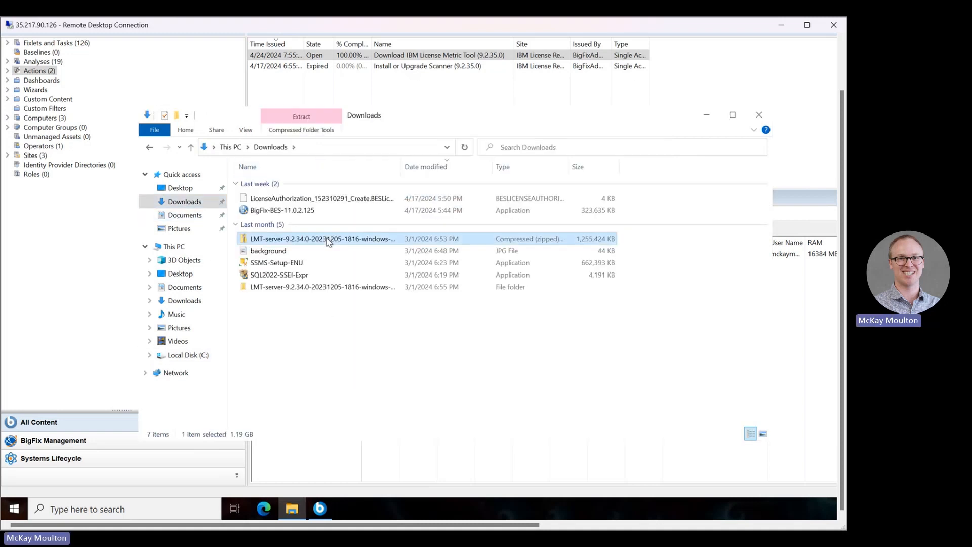
pyautogui.hotkey('ctrl', 'v')
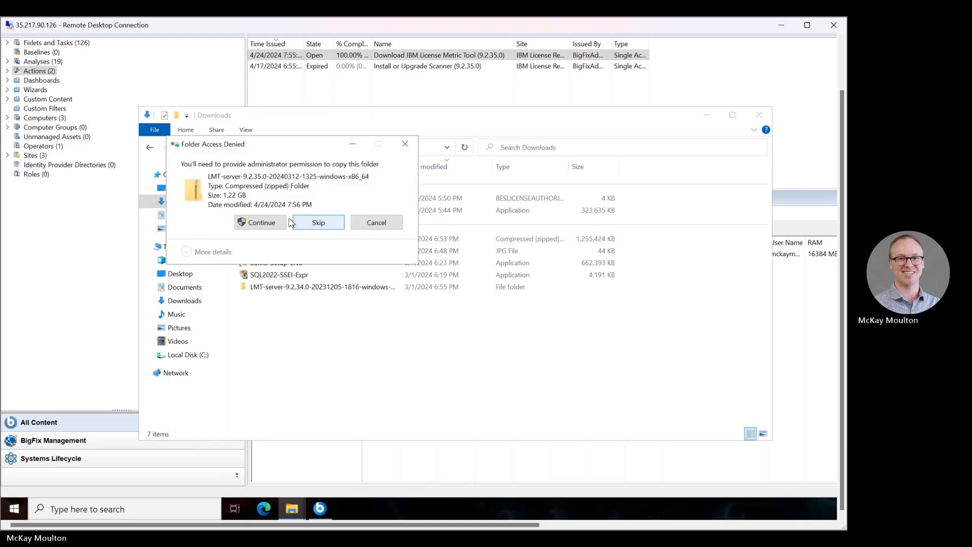
pyautogui.click(273, 221)
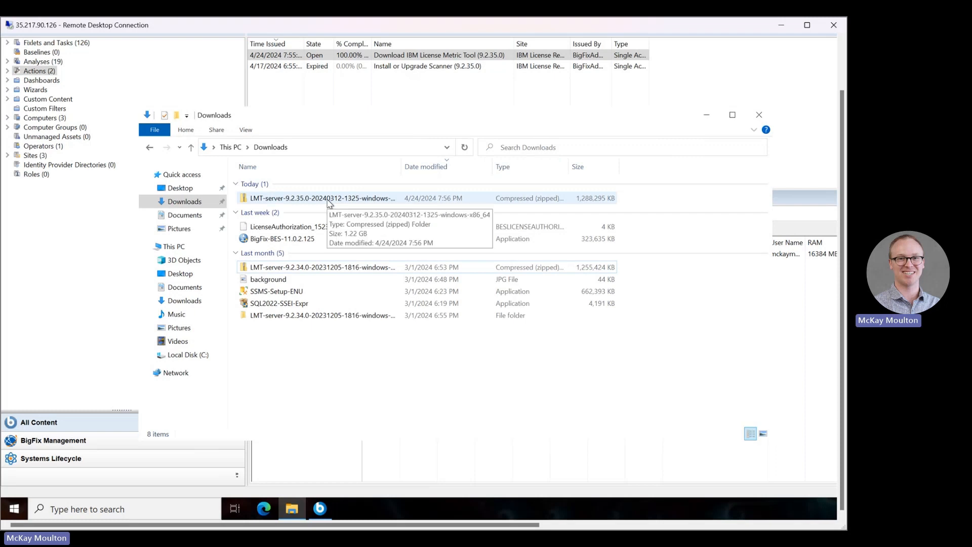
# Step: Extract the copied LMT-server-9.2.35.0 zip to the default folder in Downloads, showing the extracted files when complete
pyautogui.click(328, 201)
pyautogui.rightClick(312, 194)
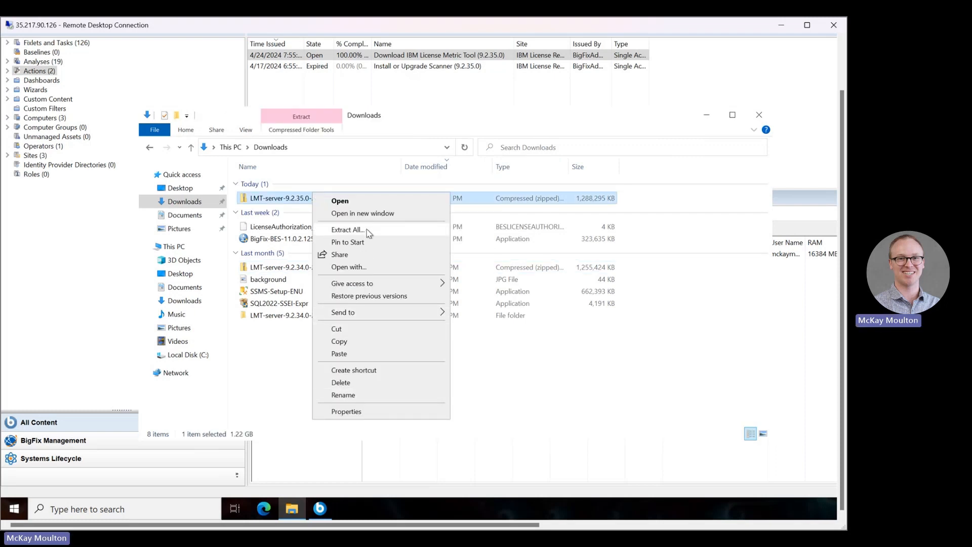
pyautogui.click(347, 230)
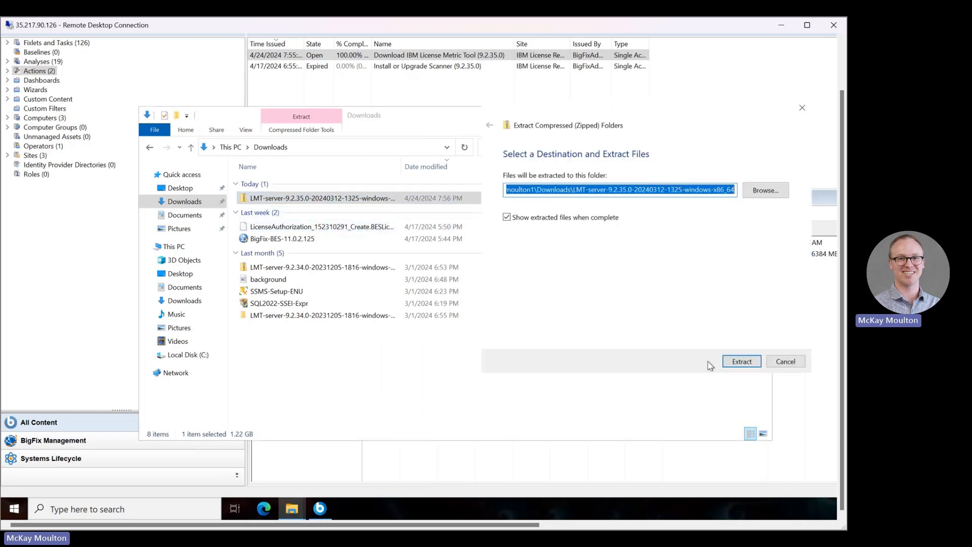
pyautogui.click(742, 362)
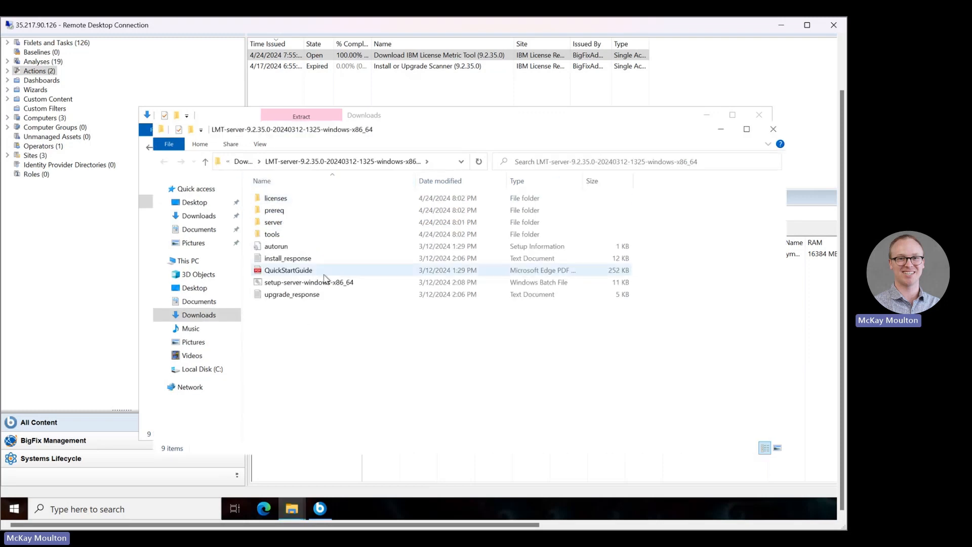
# Step: Run the setup-server-windows-x86_64 batch file as administrator and start the IBM License Metric Tool installer in English
pyautogui.click(269, 286)
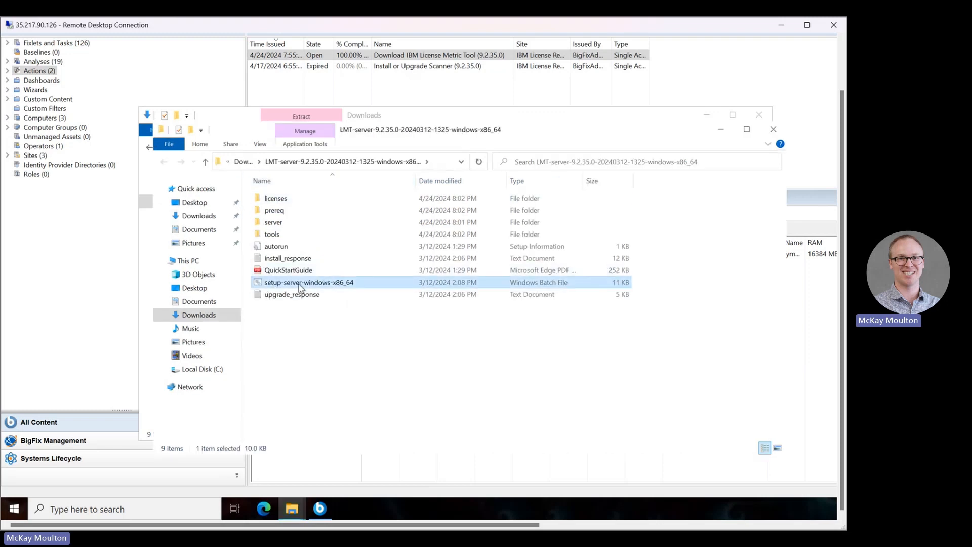
pyautogui.rightClick(299, 283)
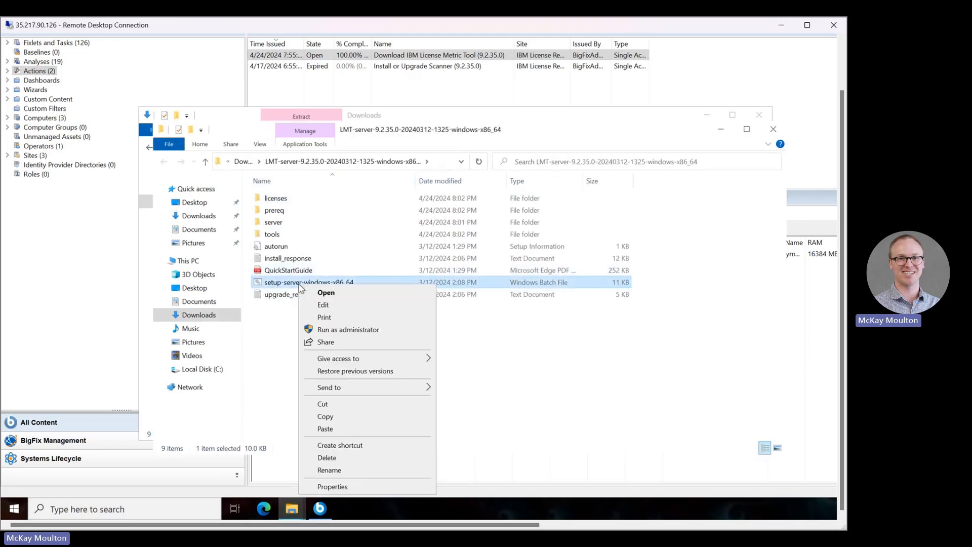
pyautogui.click(355, 329)
pyautogui.click(569, 310)
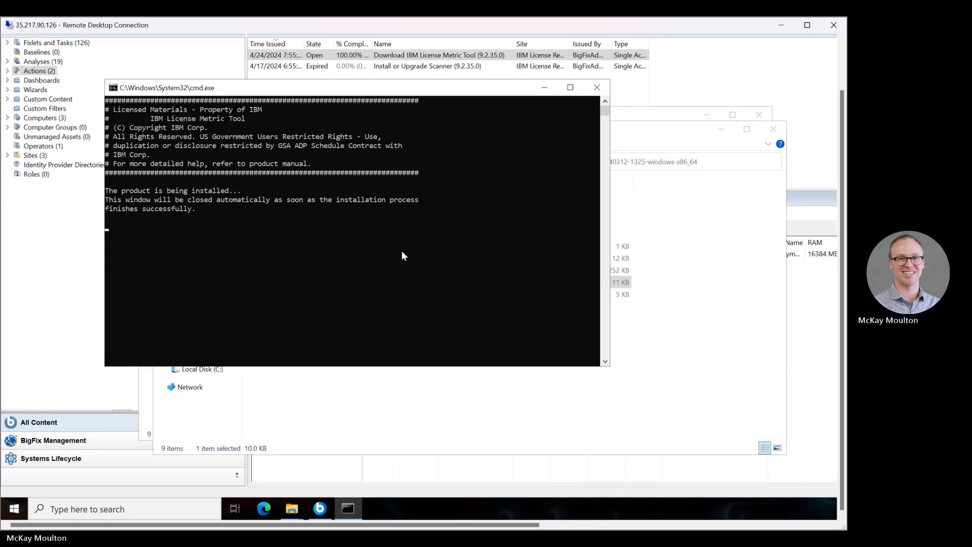
pyautogui.click(403, 253)
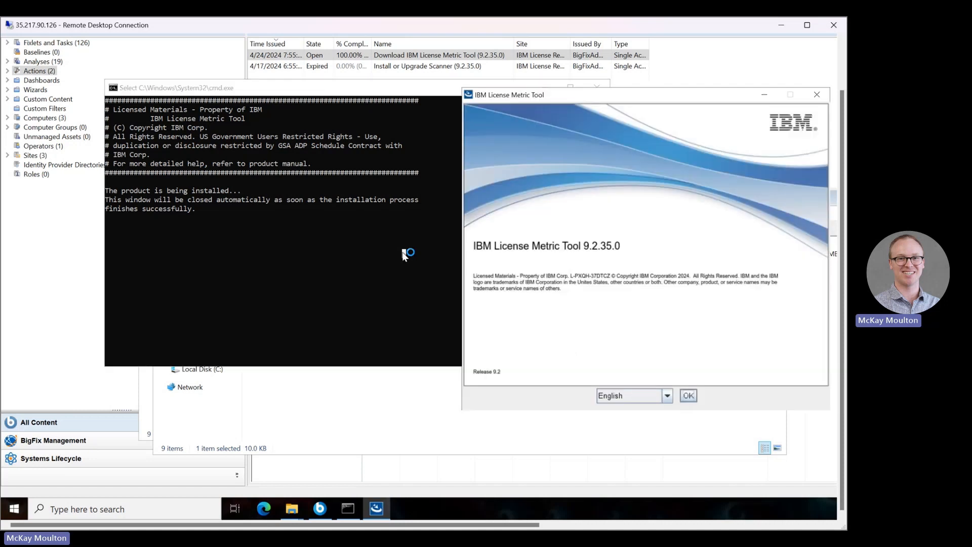
pyautogui.click(690, 397)
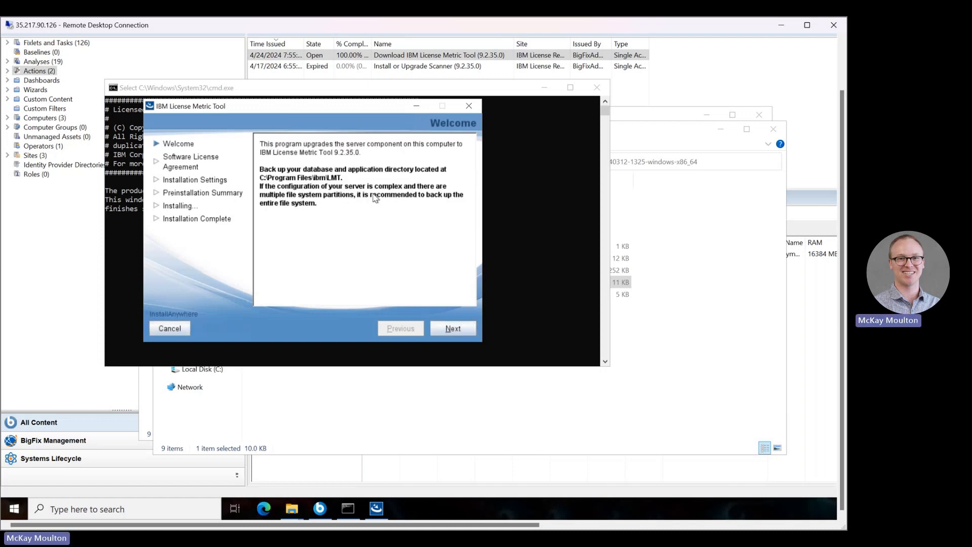
# Step: Accept both the IBM and non-IBM license terms and proceed through the upgrade prerequisites check to the preinstallation summary
pyautogui.click(453, 329)
pyautogui.click(286, 264)
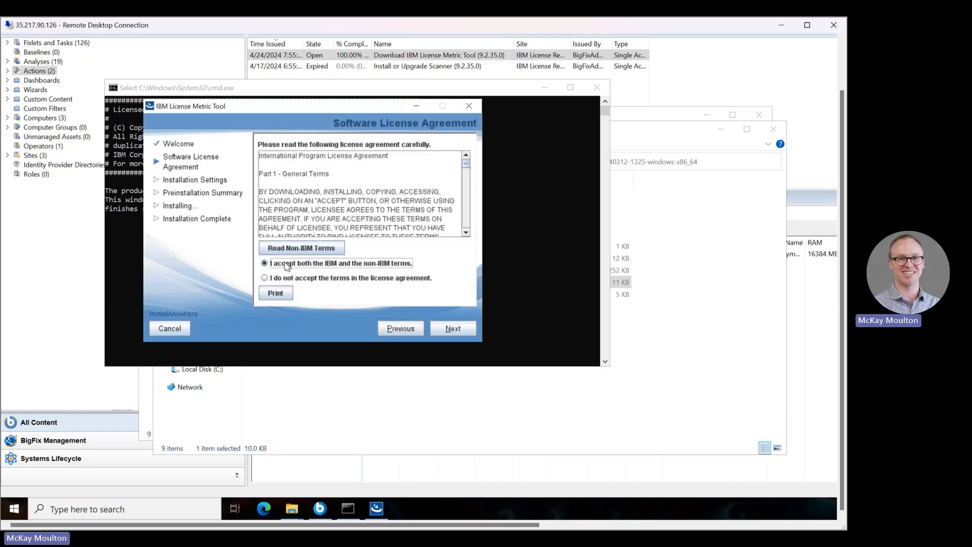
pyautogui.click(453, 328)
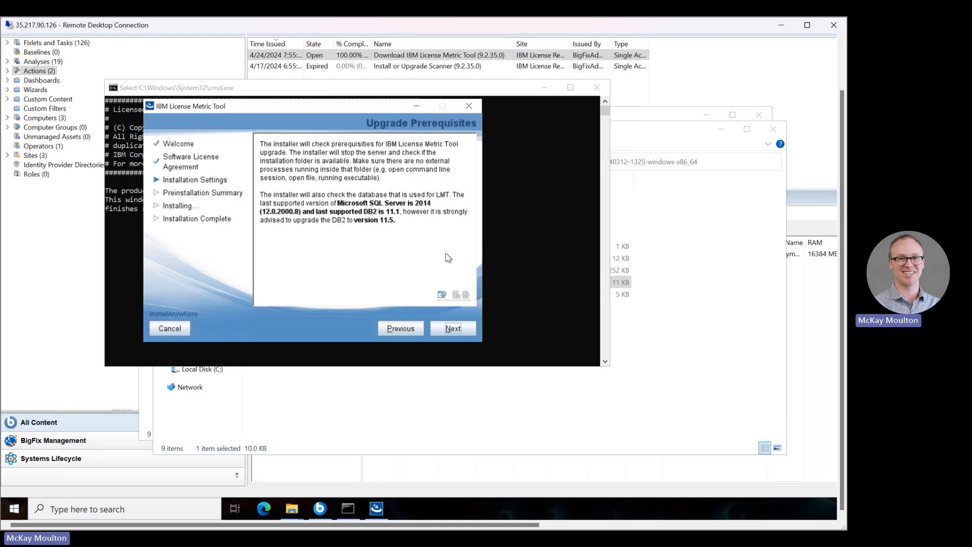
pyautogui.click(455, 330)
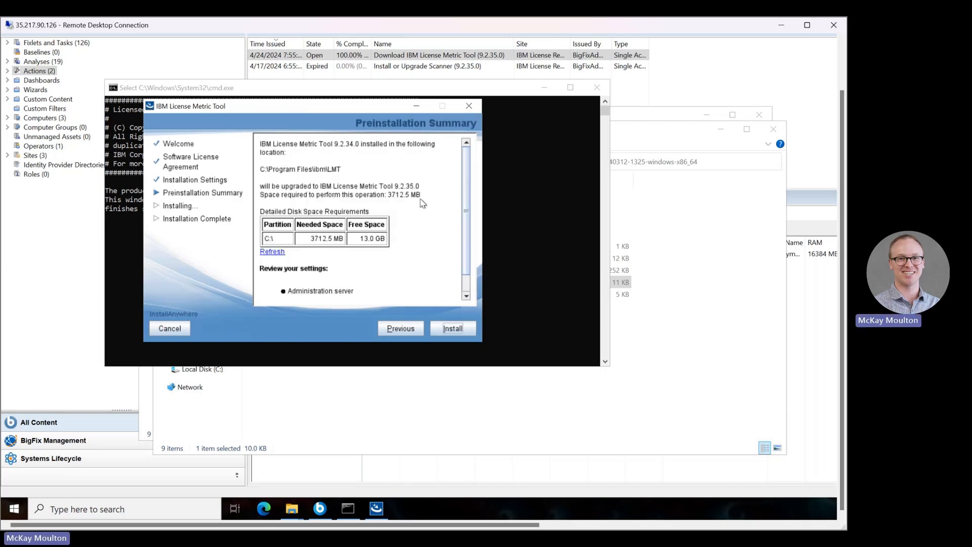
# Step: Review the preinstallation summary down to the administration server's HTTPS port, then start the upgrade installation
pyautogui.scroll(-1, 474, 232)
pyautogui.scroll(1, 473, 228)
pyautogui.scroll(-1, 469, 203)
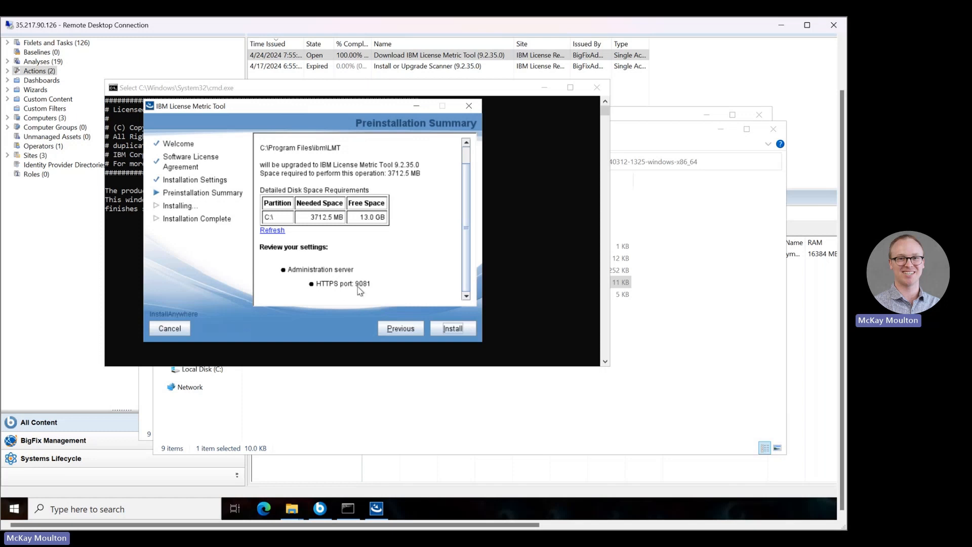
pyautogui.moveTo(368, 287); pyautogui.dragTo(312, 287)
pyautogui.moveTo(379, 286); pyautogui.dragTo(316, 289)
pyautogui.click(377, 286)
pyautogui.click(457, 328)
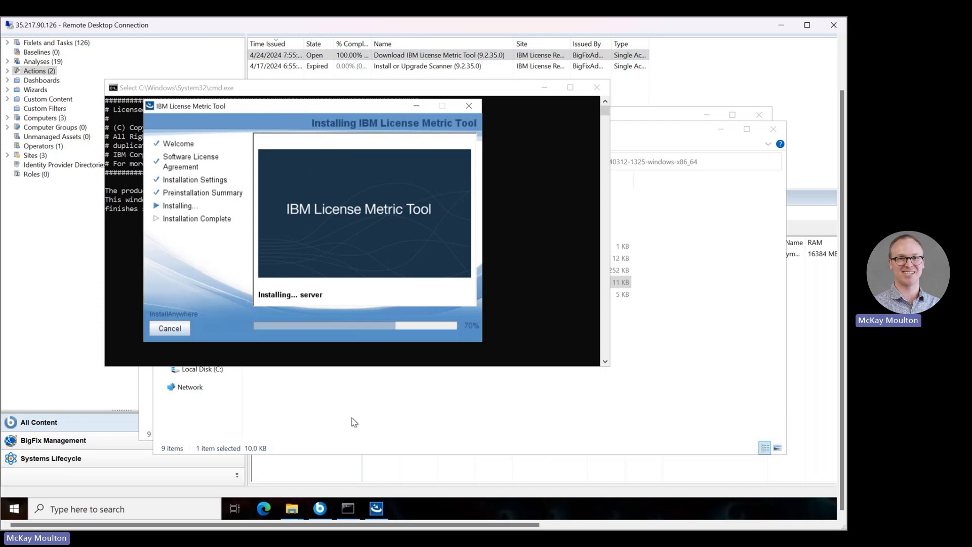
# Step: Switch to the extracted installer's File Explorer window and open the License Metric Tool folder C:\Program Files\ibm\LMT
pyautogui.moveTo(296, 516)
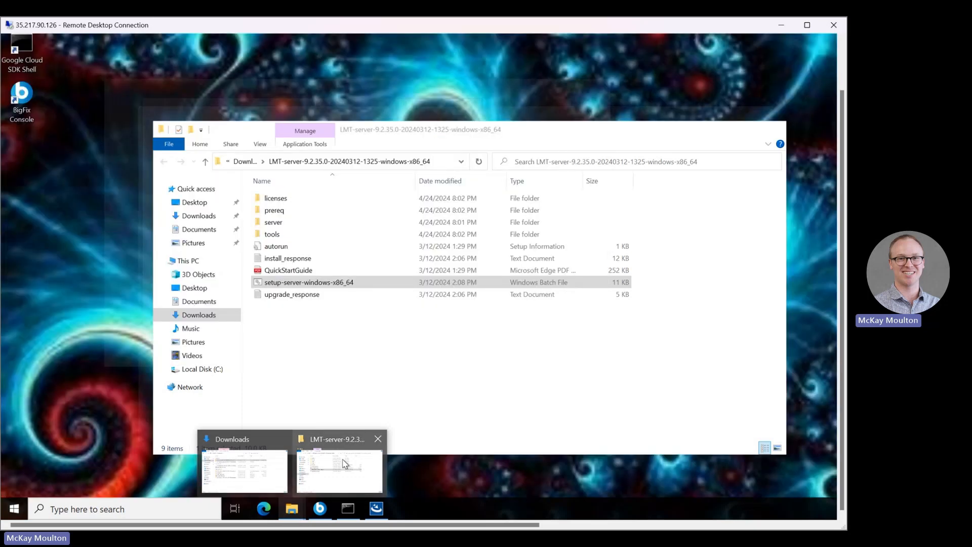
pyautogui.click(342, 463)
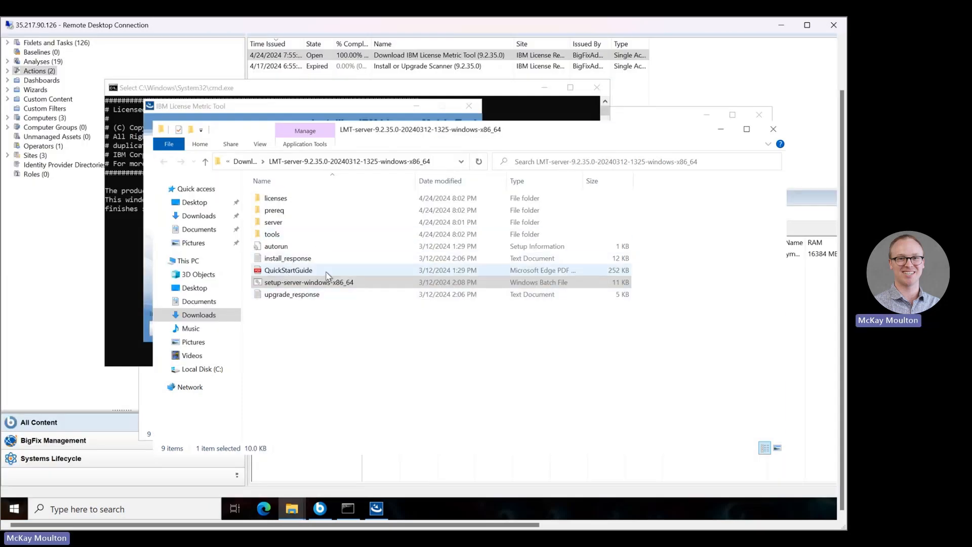
pyautogui.click(200, 303)
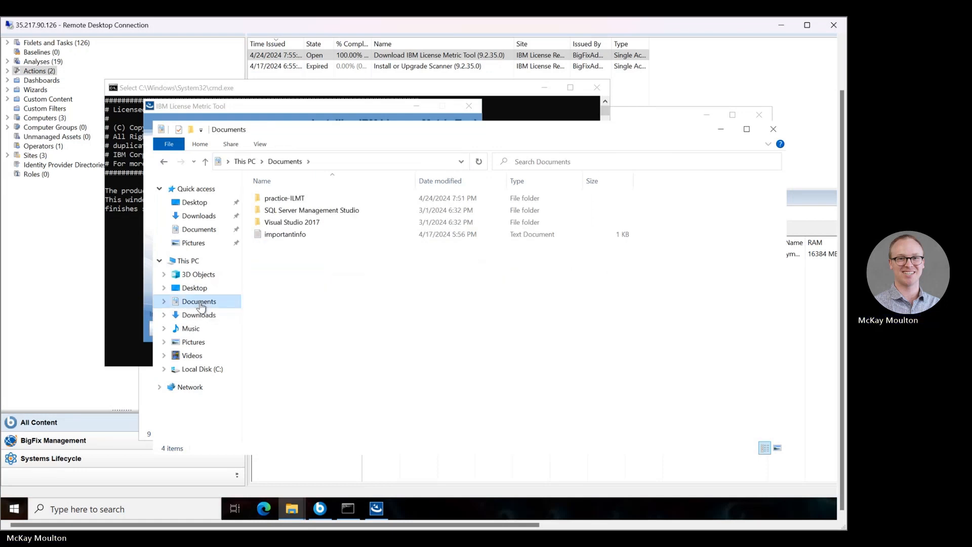
pyautogui.click(197, 369)
pyautogui.click(310, 215)
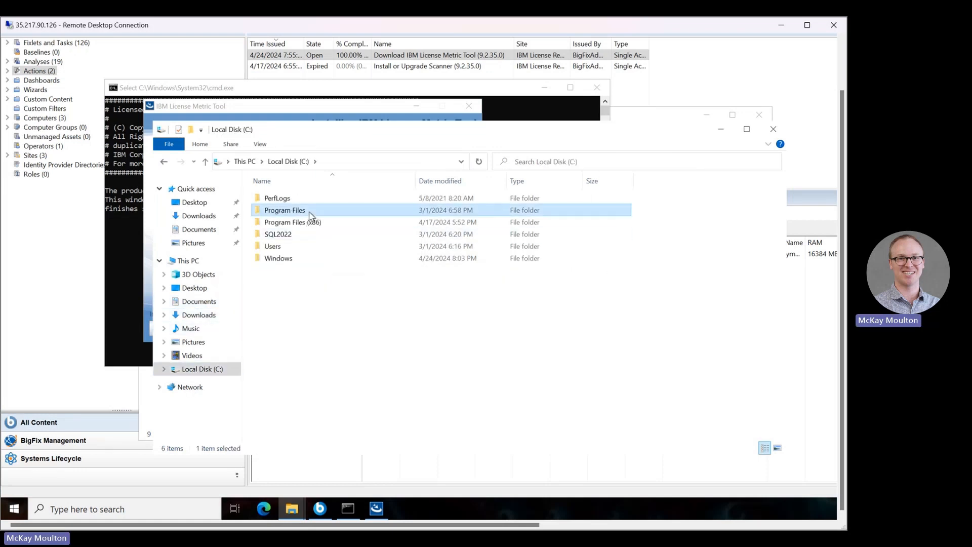
pyautogui.doubleClick(309, 212)
pyautogui.doubleClick(302, 235)
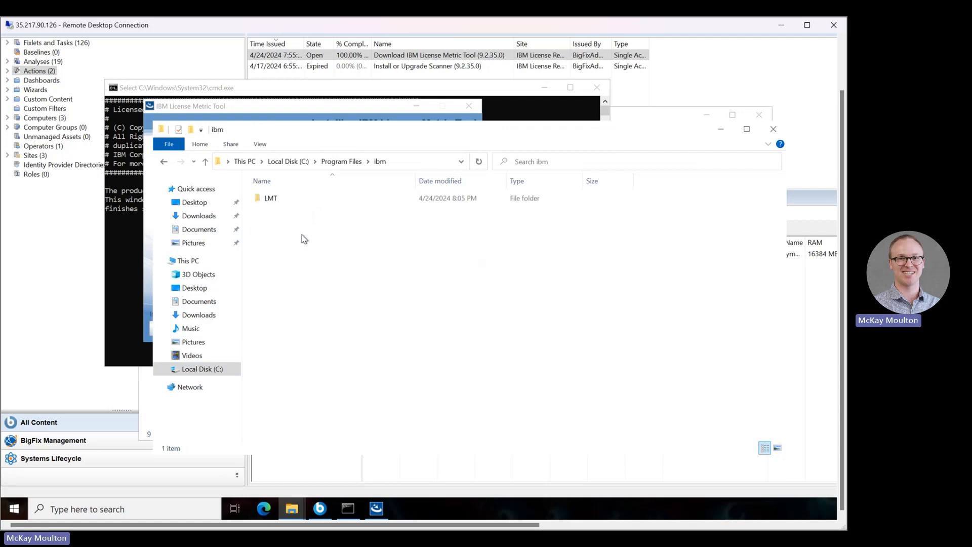
pyautogui.doubleClick(305, 201)
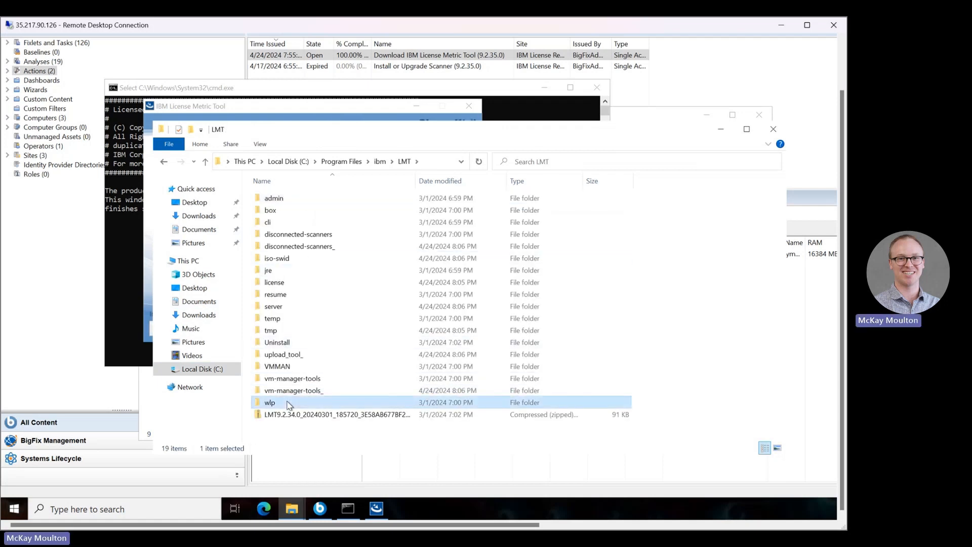
# Step: Open the server log folder wlp\usr\servers\server1\logs inside the LMT installation folder
pyautogui.doubleClick(289, 404)
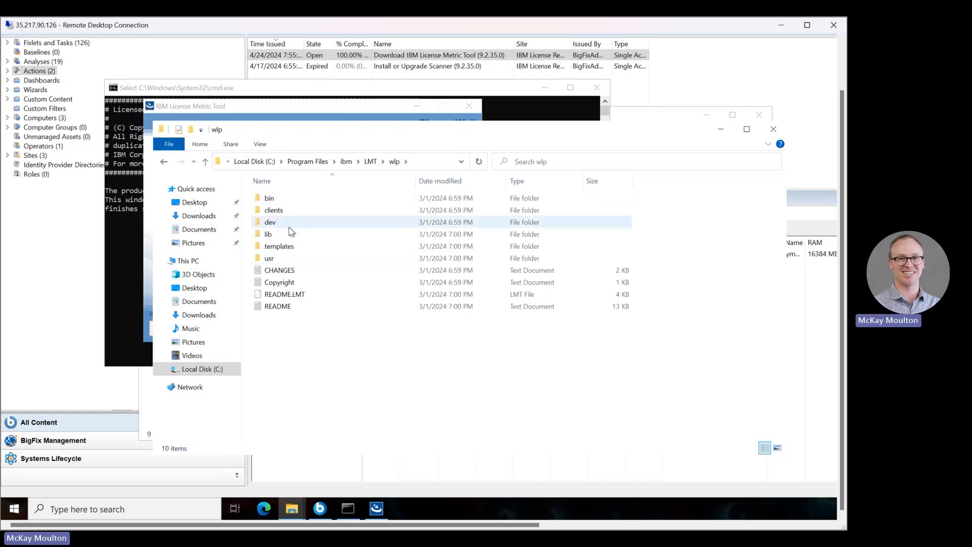
pyautogui.doubleClick(278, 258)
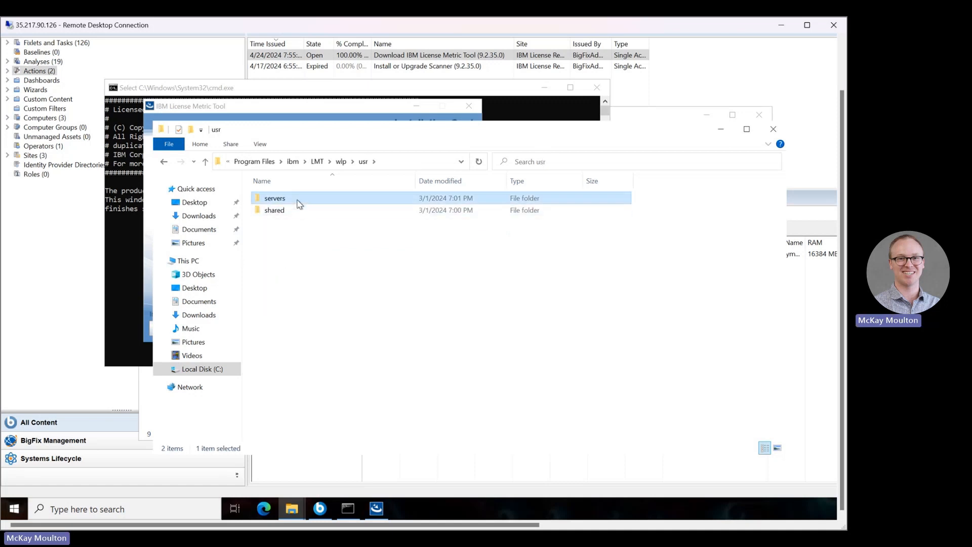
pyautogui.doubleClick(296, 199)
pyautogui.doubleClick(297, 210)
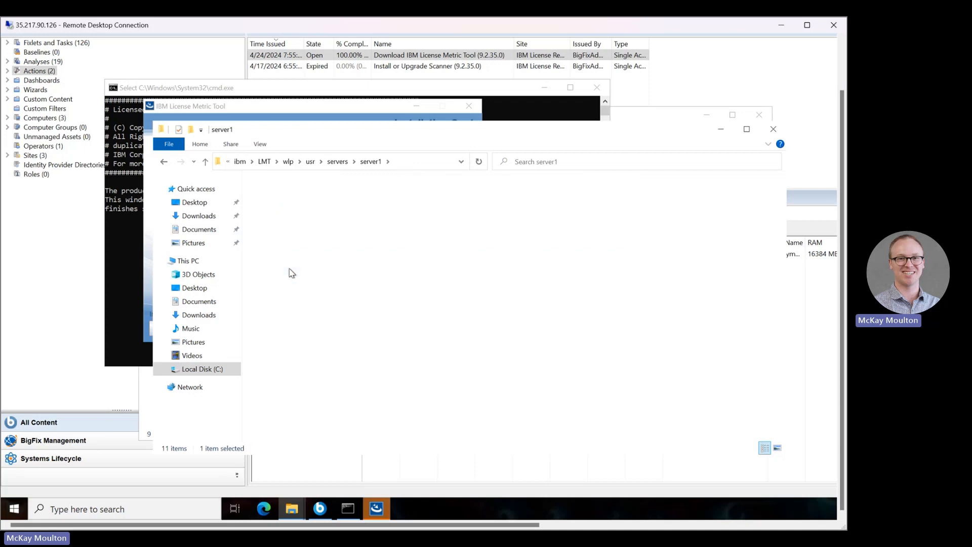
pyautogui.doubleClick(289, 270)
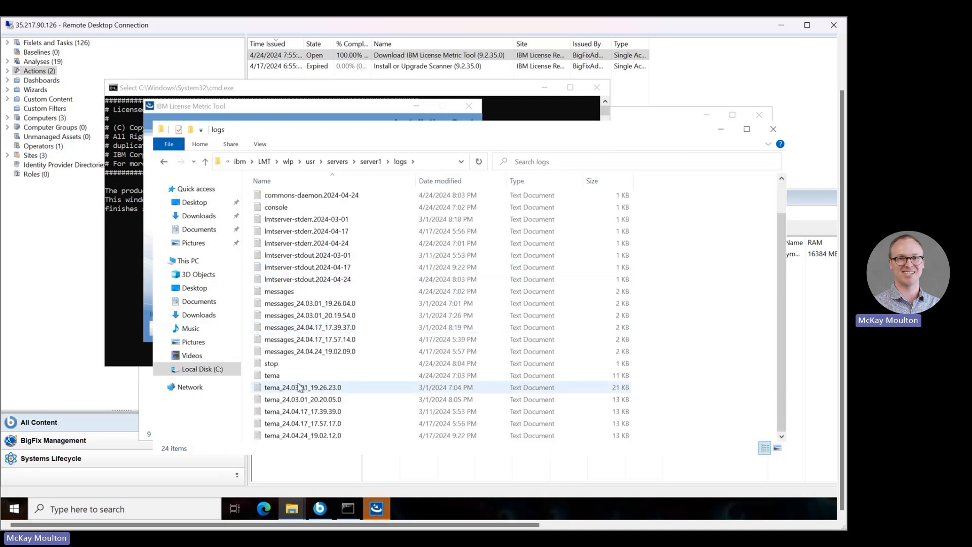
# Step: Open the current tema log in Notepad and review its entries from the WebSphere product details to the last line
pyautogui.click(278, 377)
pyautogui.doubleClick(296, 377)
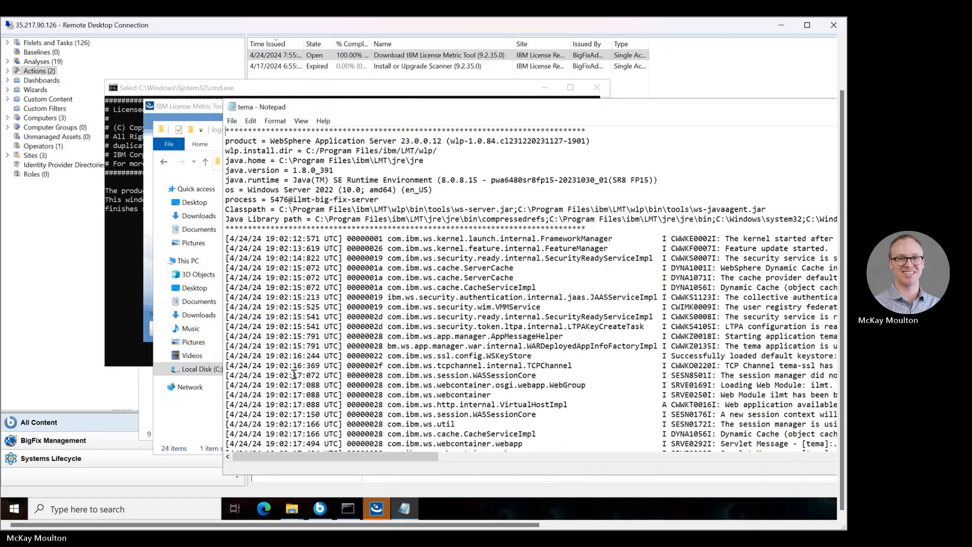
pyautogui.moveTo(453, 114); pyautogui.dragTo(281, 74)
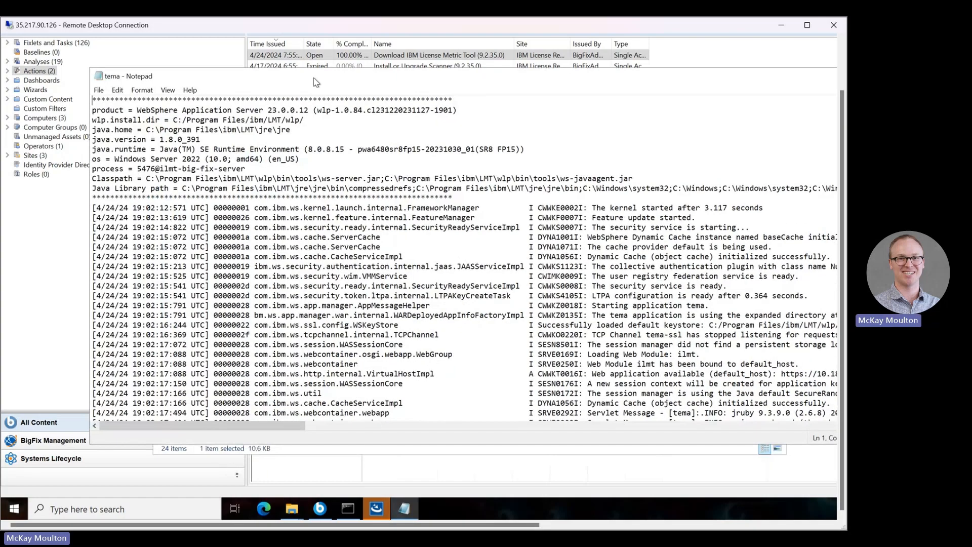
pyautogui.scroll(-15, 395, 308)
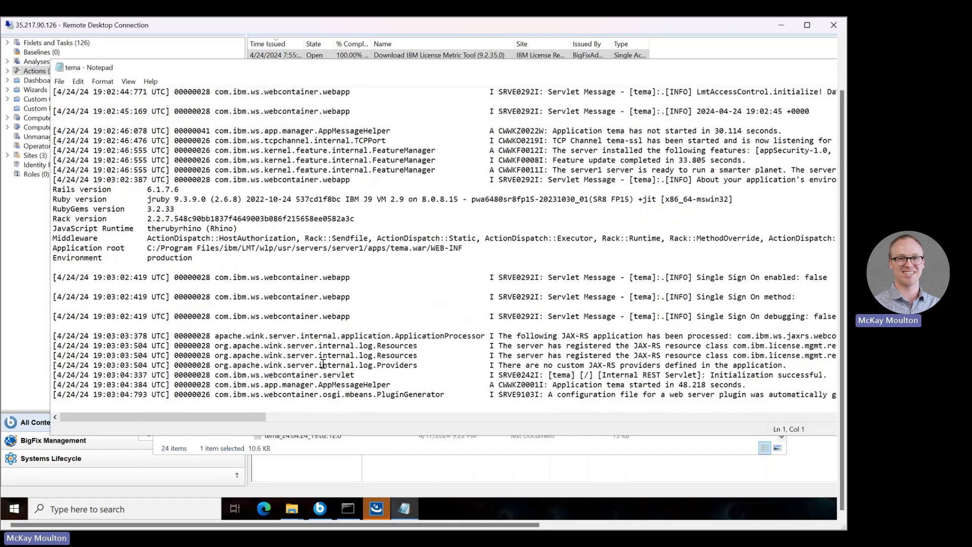
pyautogui.scroll(15, 250, 320)
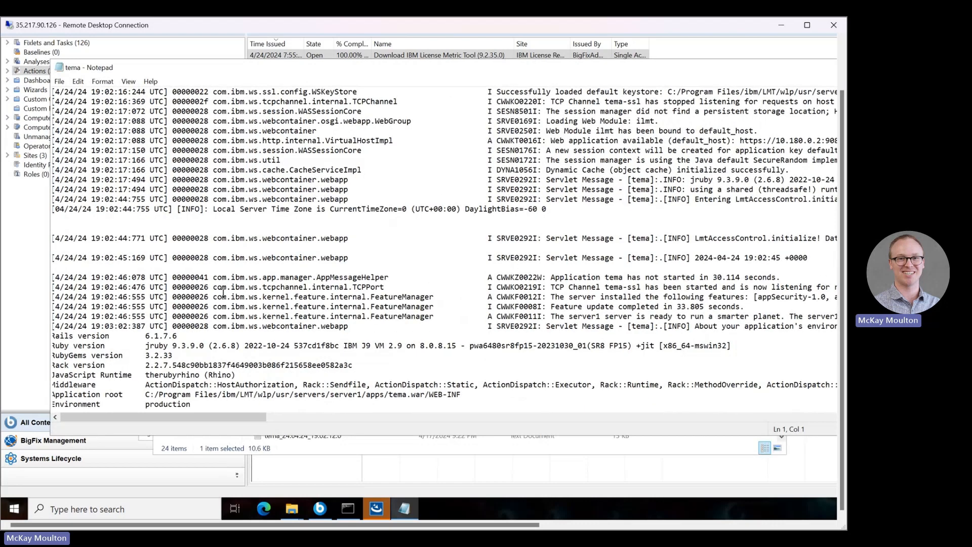
pyautogui.scroll(-12, 250, 321)
pyautogui.scroll(-2, 250, 321)
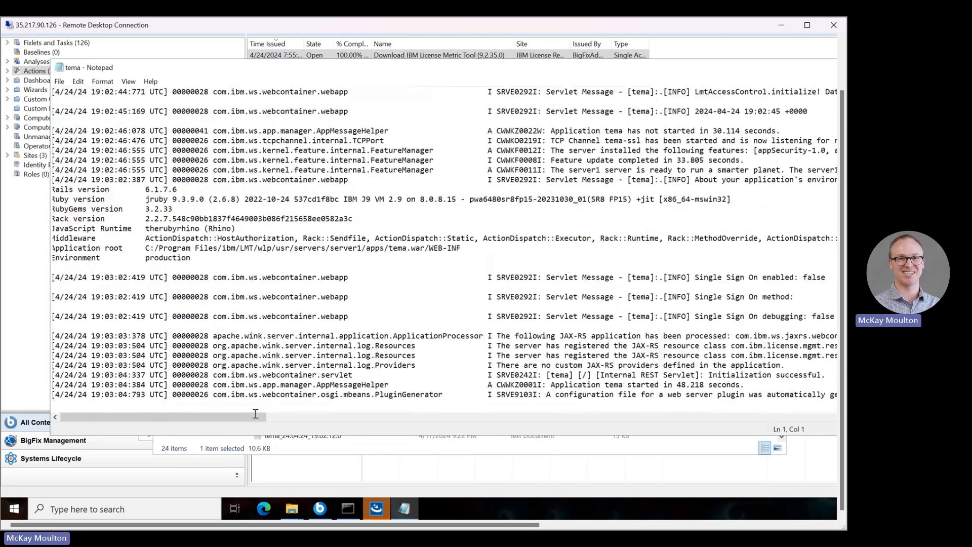
# Step: Look along the full width of the tema log's long lines, then close the log
pyautogui.moveTo(255, 417); pyautogui.dragTo(177, 361)
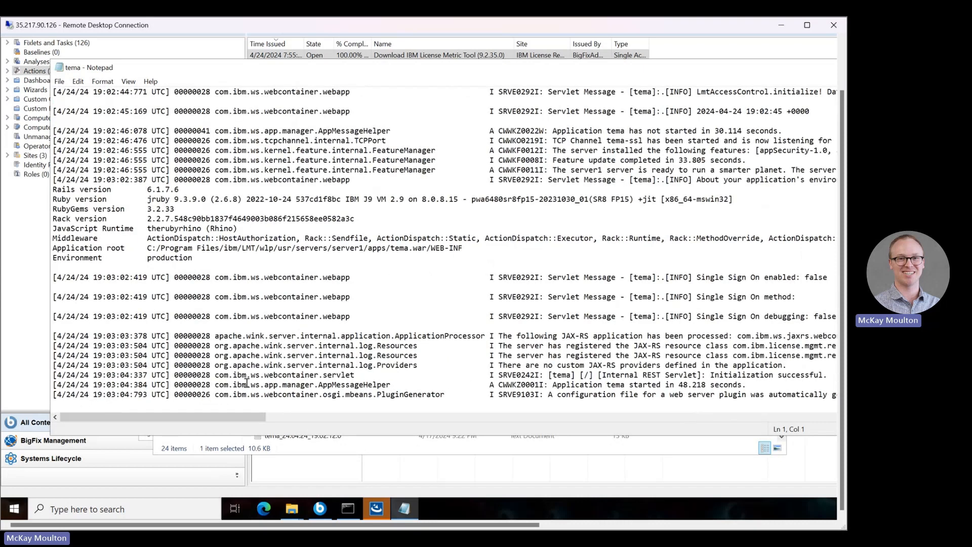
pyautogui.moveTo(236, 418); pyautogui.dragTo(529, 228)
pyautogui.moveTo(253, 416); pyautogui.dragTo(765, 411)
pyautogui.scroll(7, 750, 365)
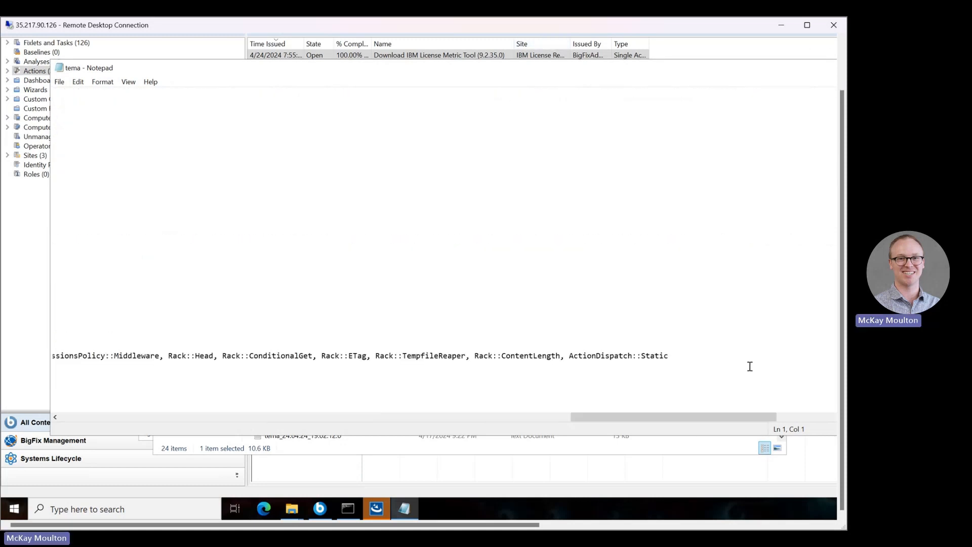
pyautogui.moveTo(843, 271); pyautogui.dragTo(842, 144)
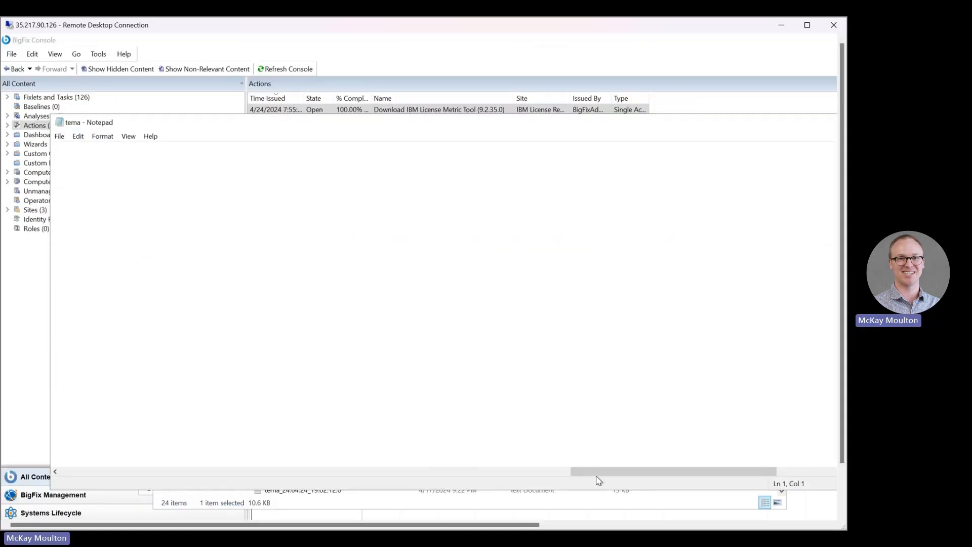
pyautogui.moveTo(597, 471); pyautogui.dragTo(292, 356)
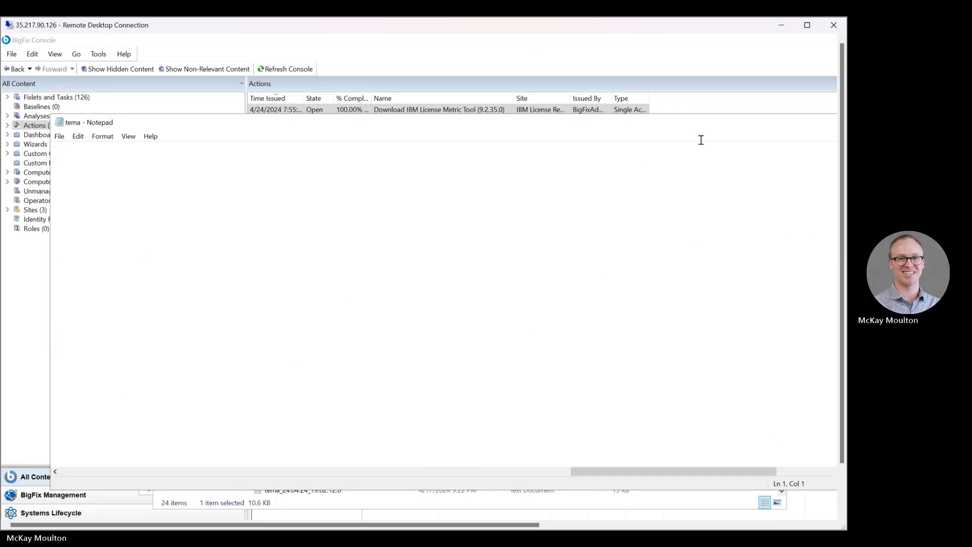
pyautogui.moveTo(602, 121); pyautogui.dragTo(364, 114)
pyautogui.click(758, 114)
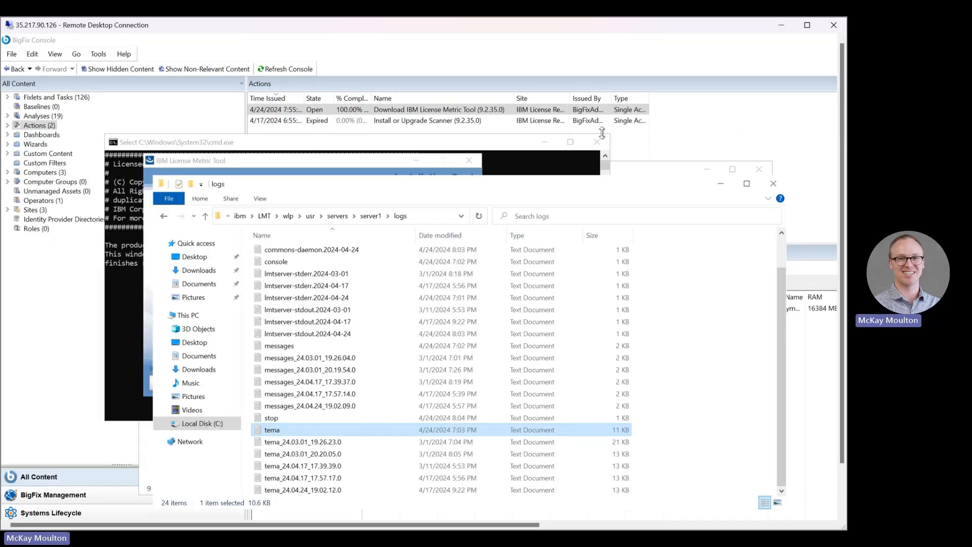
# Step: Return to the IBM License Metric Tool installer and review the progress of its listed installation actions
pyautogui.click(357, 166)
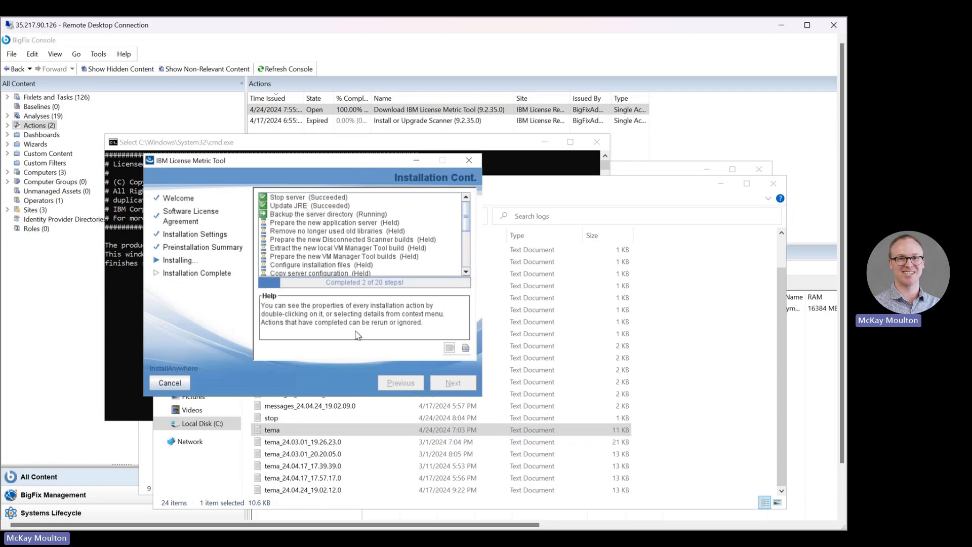
pyautogui.scroll(-3, 302, 235)
pyautogui.scroll(3, 303, 236)
pyautogui.scroll(-4, 302, 235)
pyautogui.scroll(3, 304, 236)
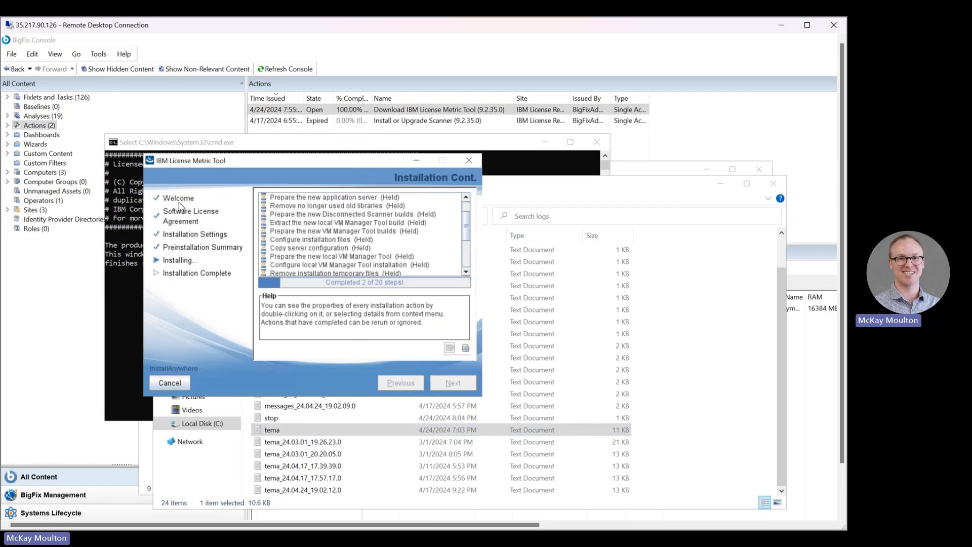